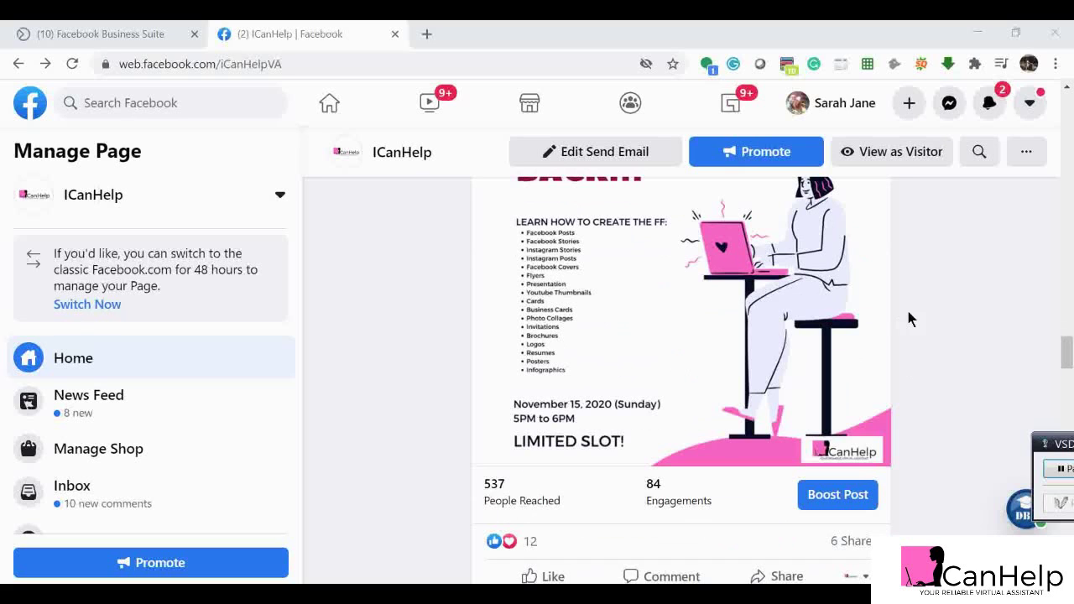
Step: Start boosting the ICanHelp page's free graphic design training post
scroll(943, 323, "down", 3)
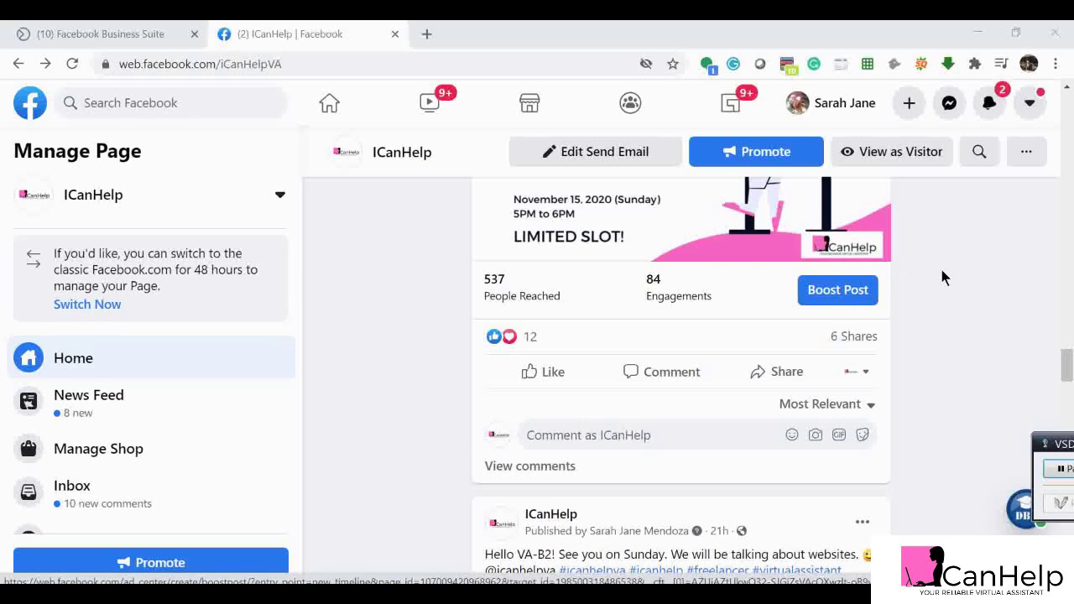
scroll(942, 276, "up", 2)
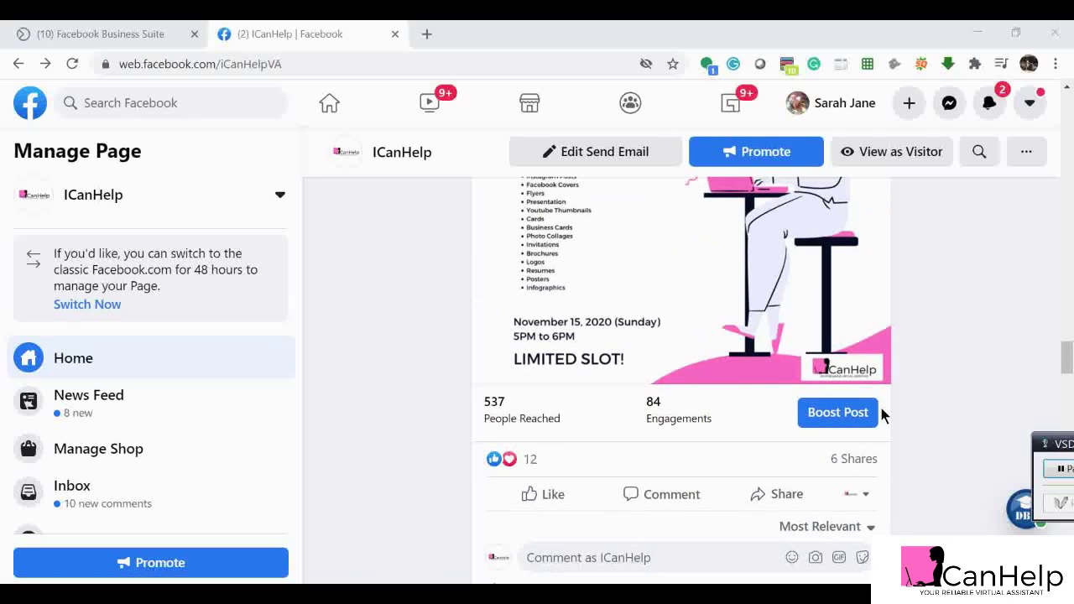
scroll(785, 346, "up", 3)
scroll(780, 386, "down", 2)
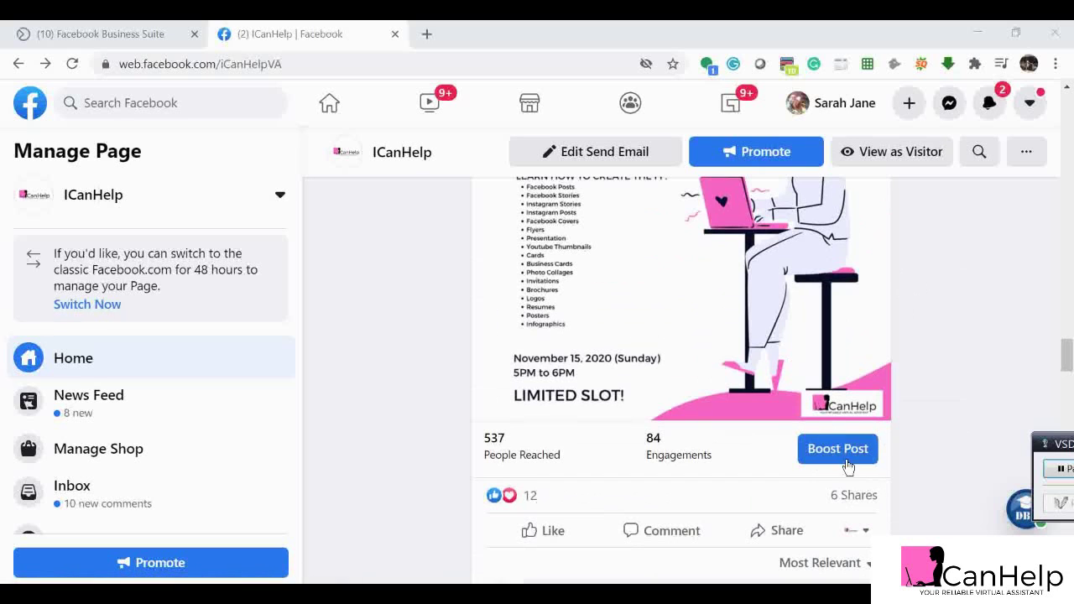
scroll(908, 386, "up", 2)
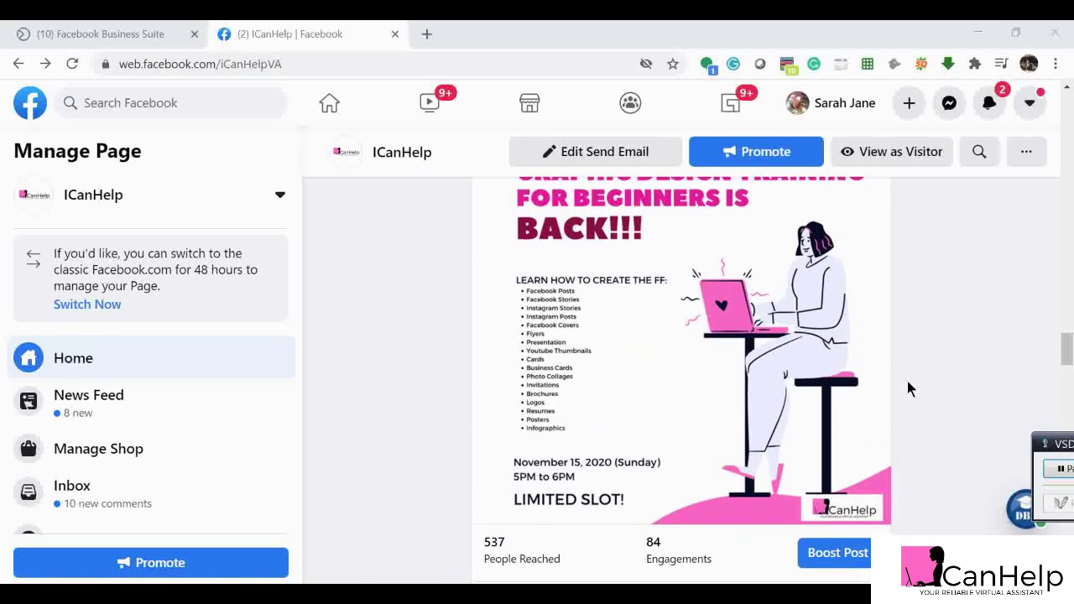
scroll(910, 388, "down", 1)
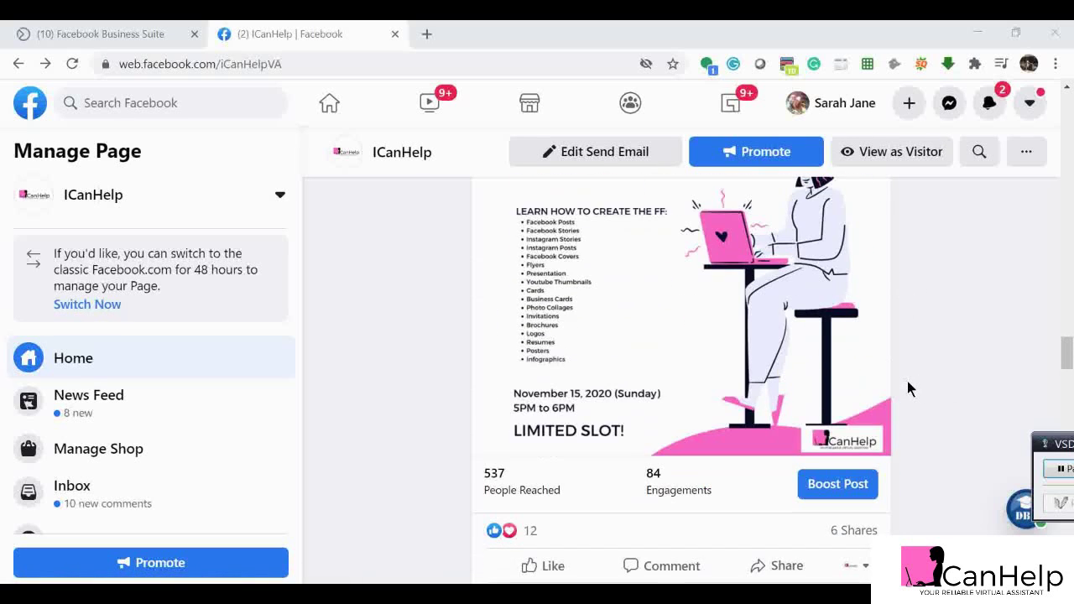
left_click(838, 486)
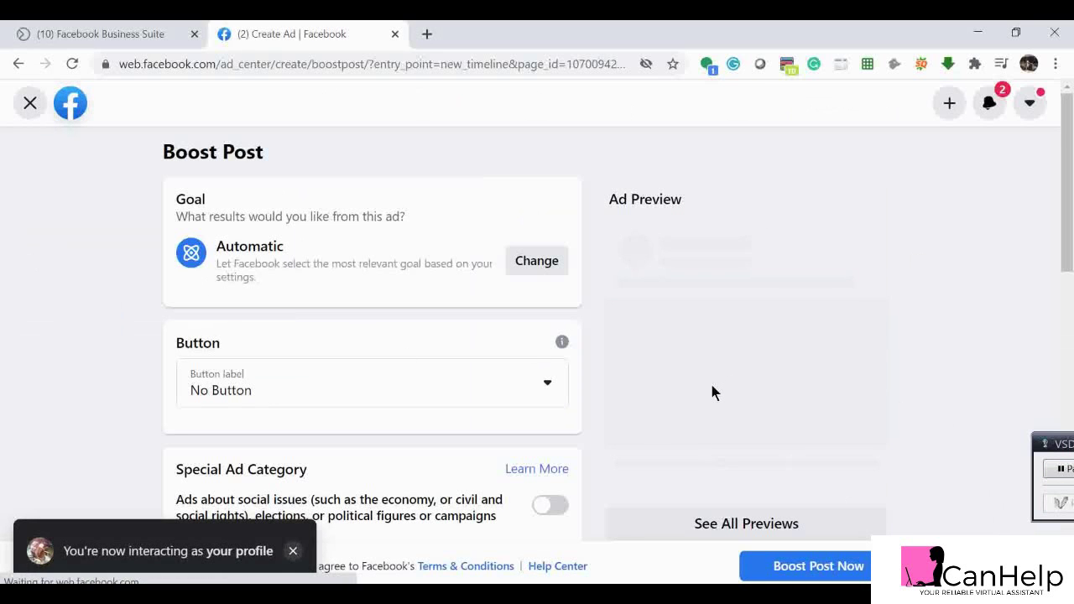
Step: Review the Boost Post setup, covering the goal, button, special ad category and audience sections and the ad preview
scroll(711, 392, "down", 2)
scroll(710, 380, "up", 1)
scroll(340, 361, "down", 2)
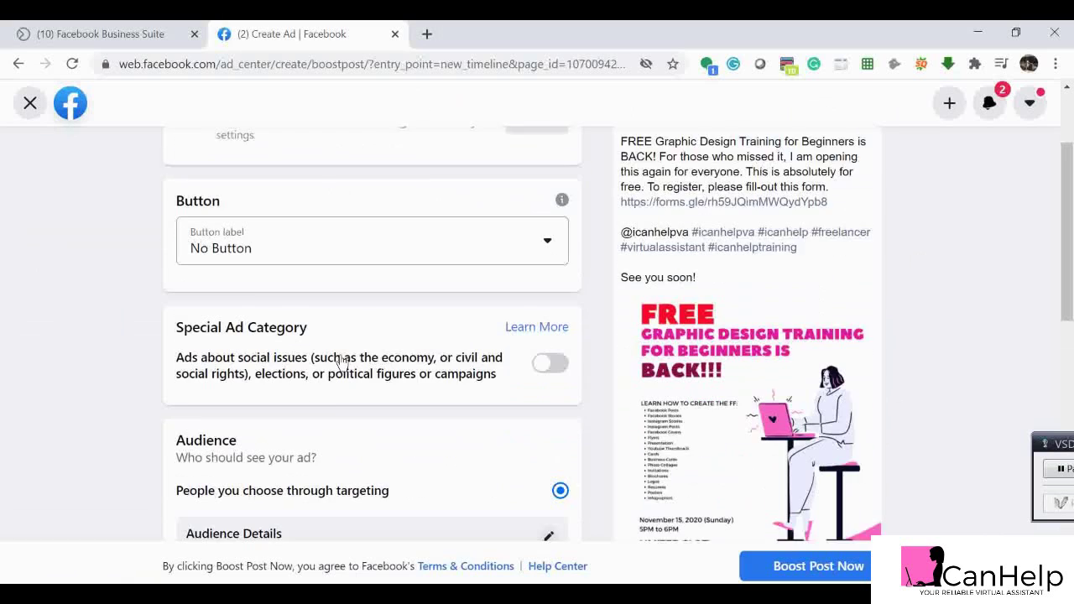
scroll(340, 360, "down", 1)
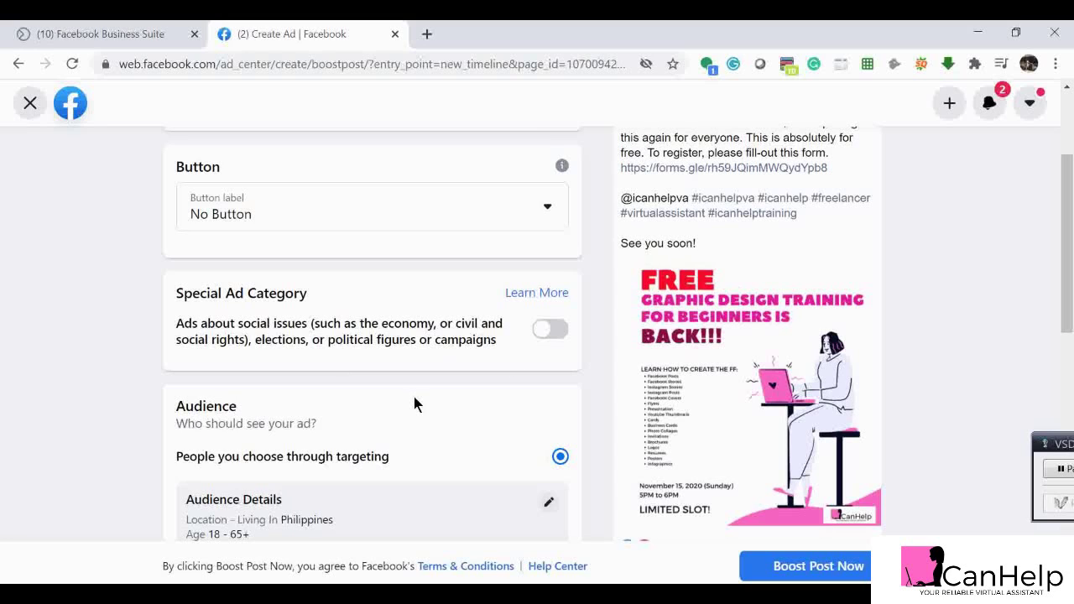
scroll(415, 398, "down", 2)
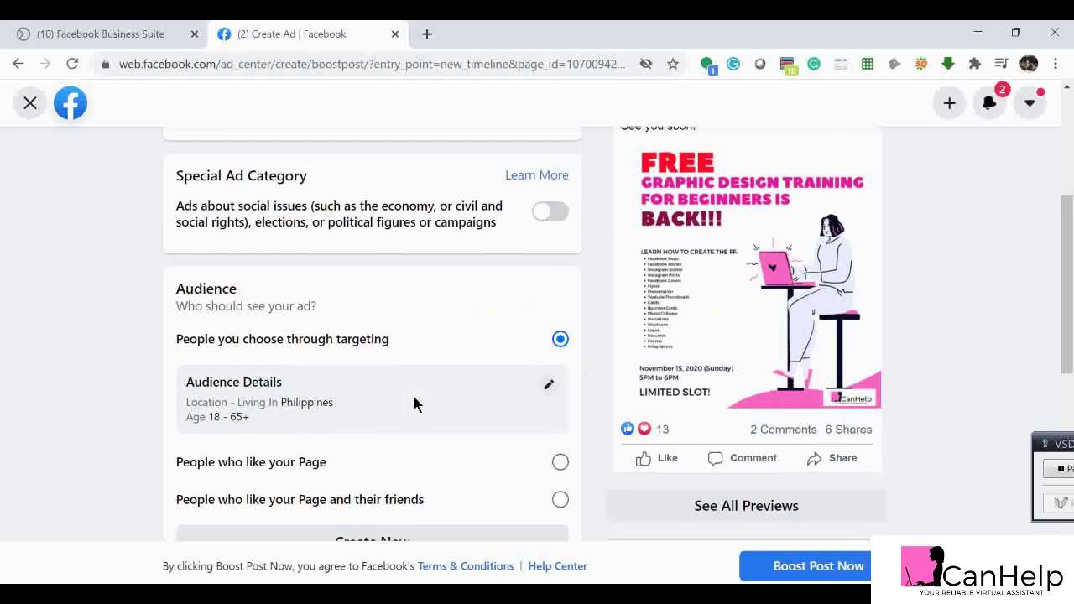
scroll(414, 398, "up", 1)
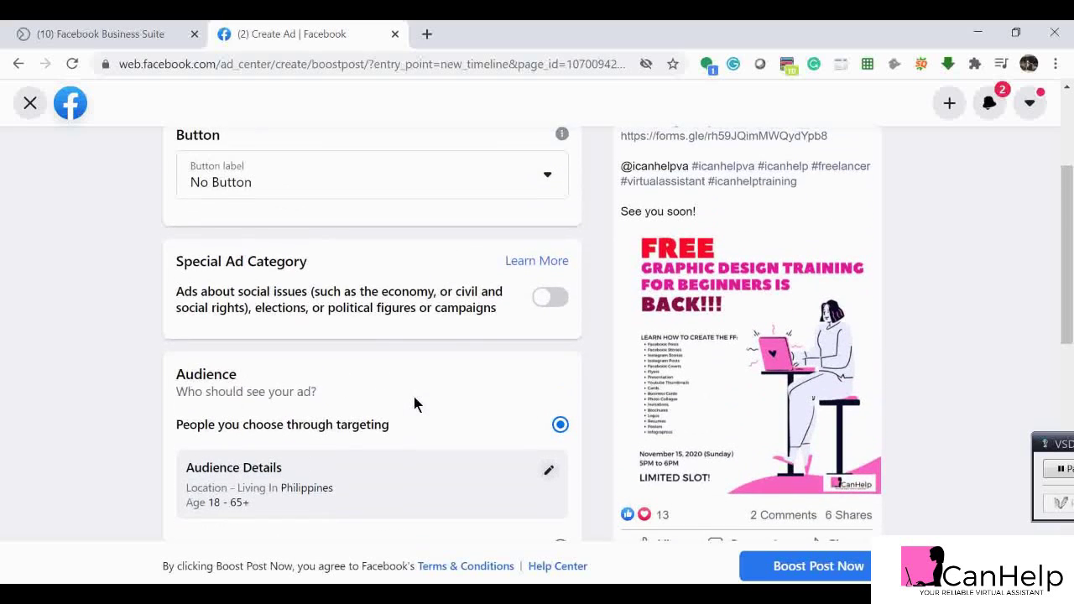
scroll(413, 403, "up", 2)
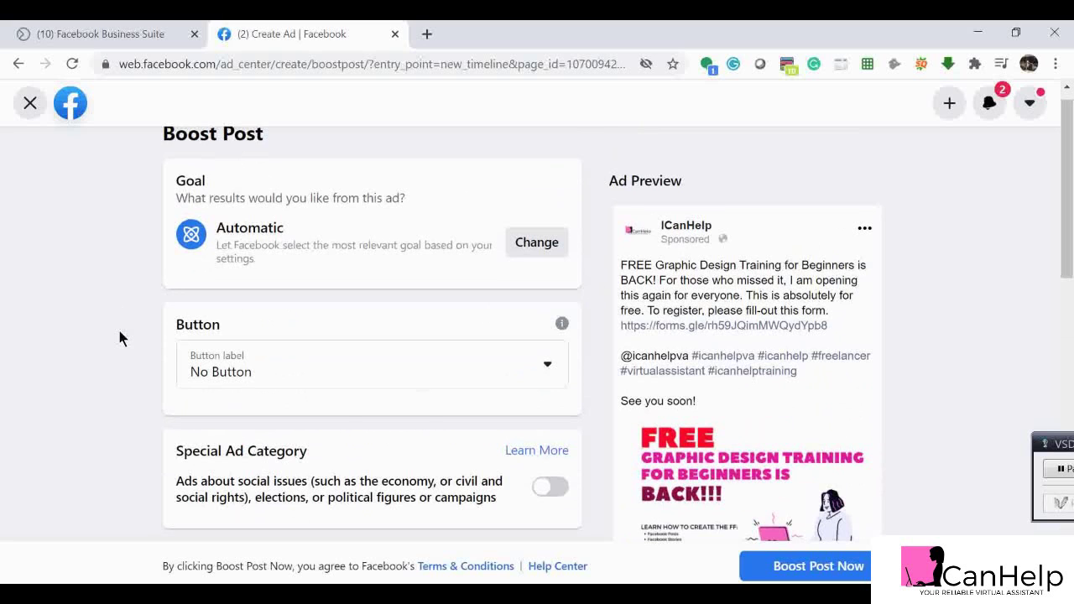
scroll(119, 333, "down", 4)
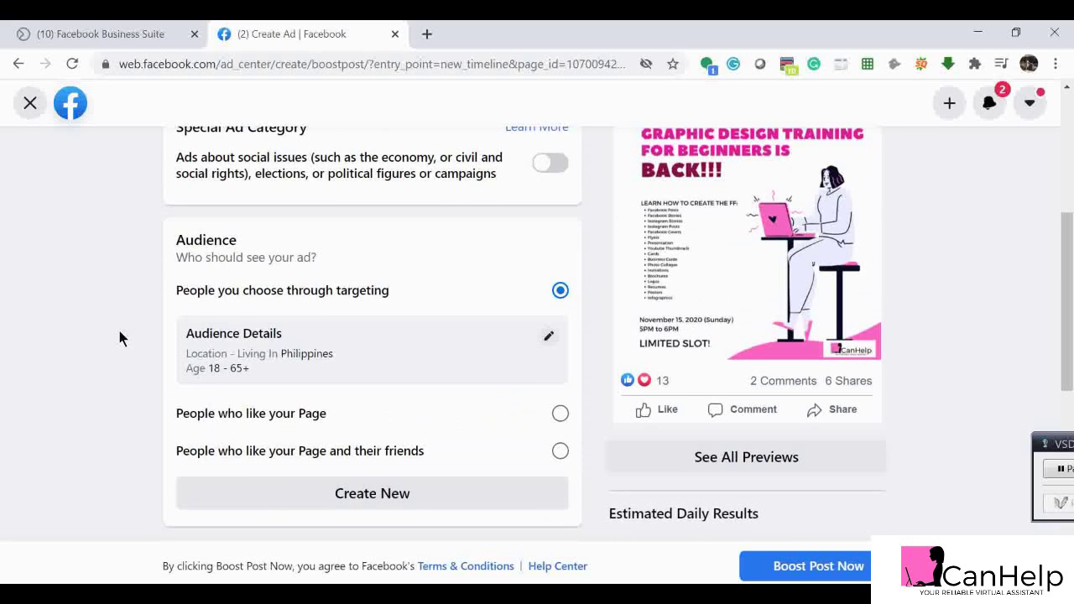
scroll(119, 331, "up", 5)
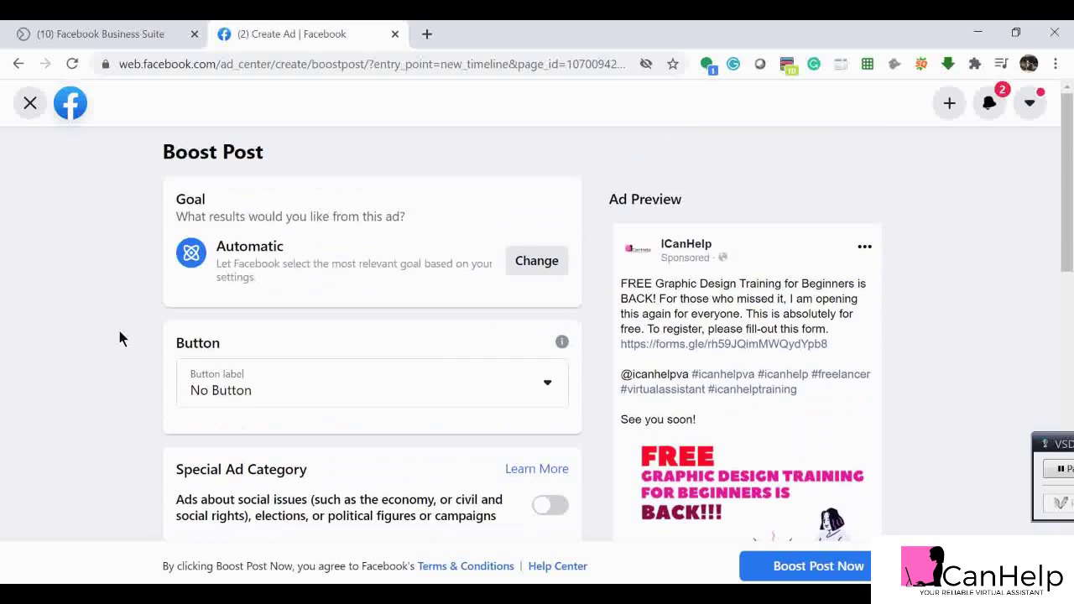
scroll(119, 332, "down", 3)
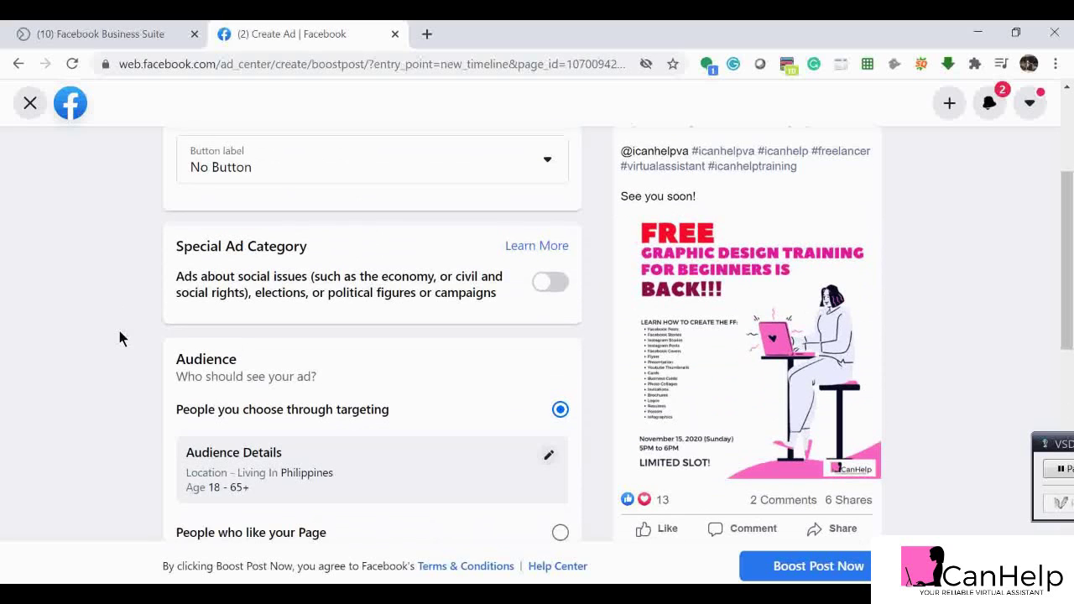
scroll(119, 331, "up", 2)
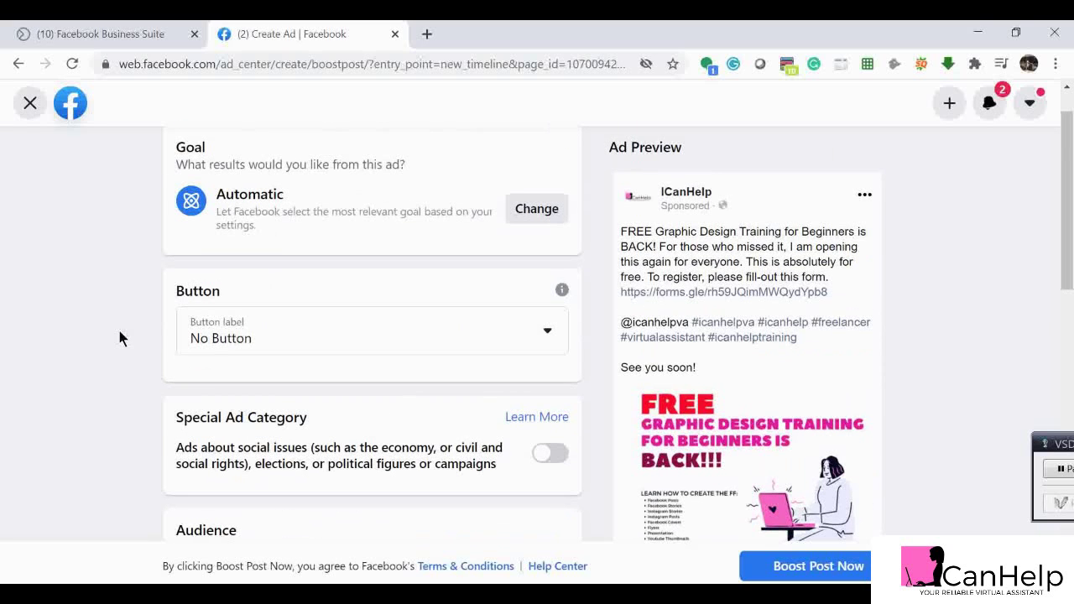
scroll(119, 331, "up", 1)
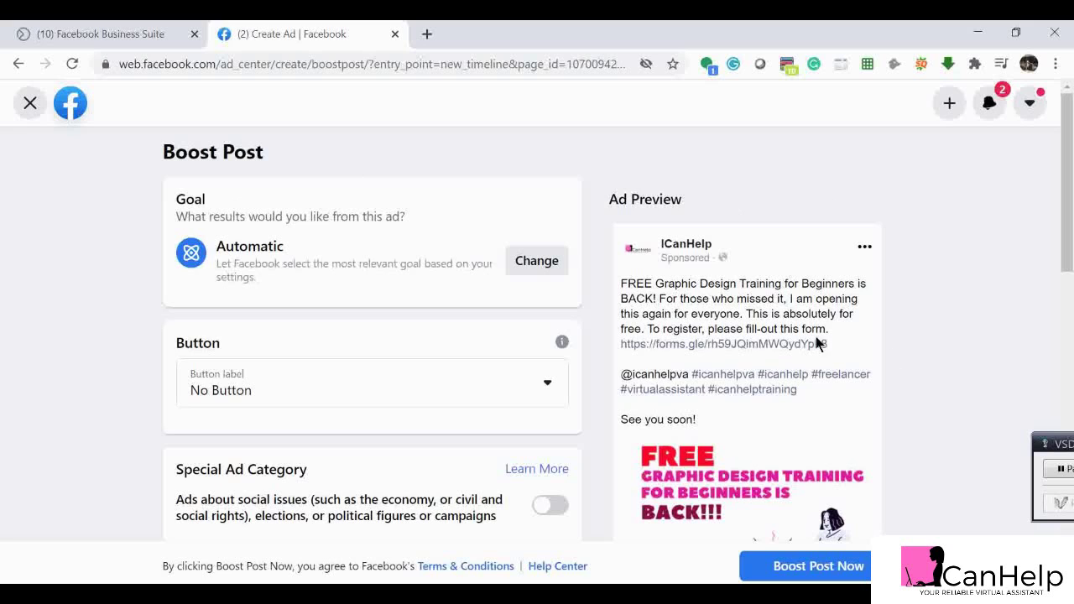
scroll(816, 338, "down", 2)
scroll(816, 338, "up", 2)
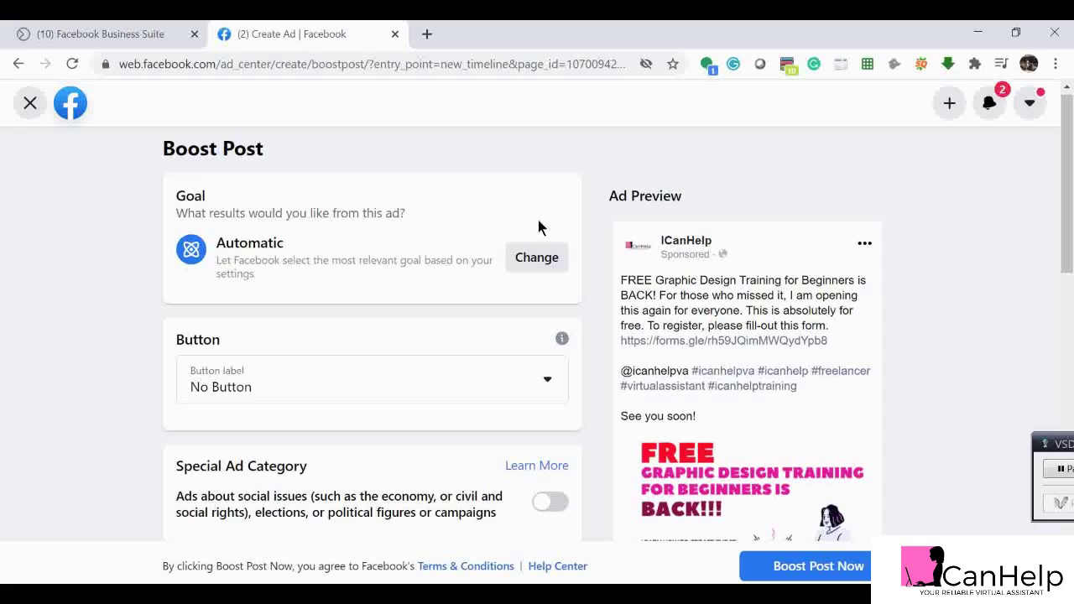
Step: Save Automatic as the ad goal and review the button label choices, keeping No Button
left_click(533, 263)
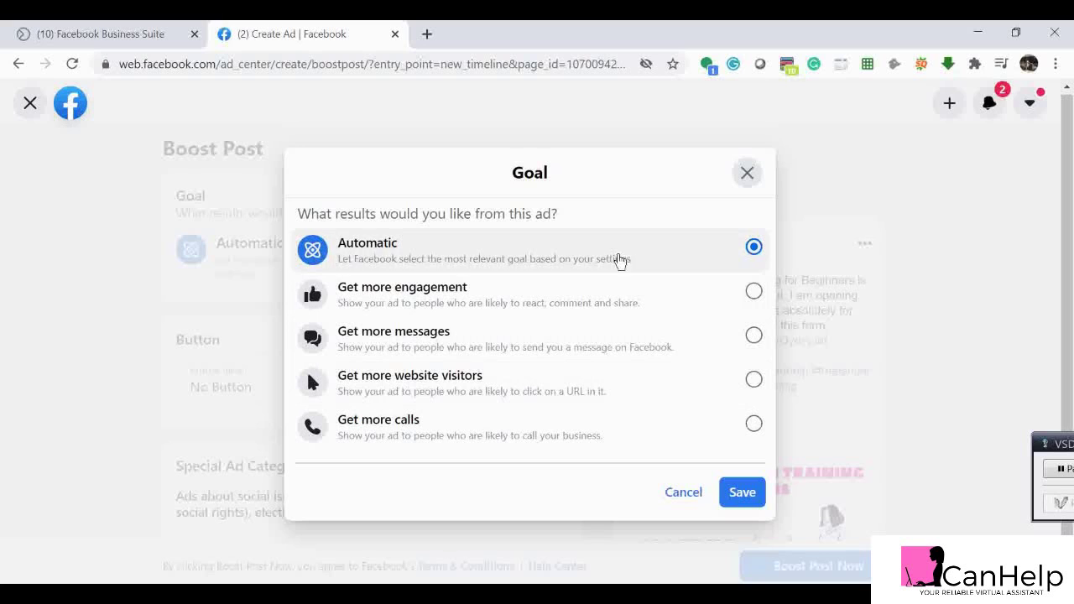
left_click(743, 493)
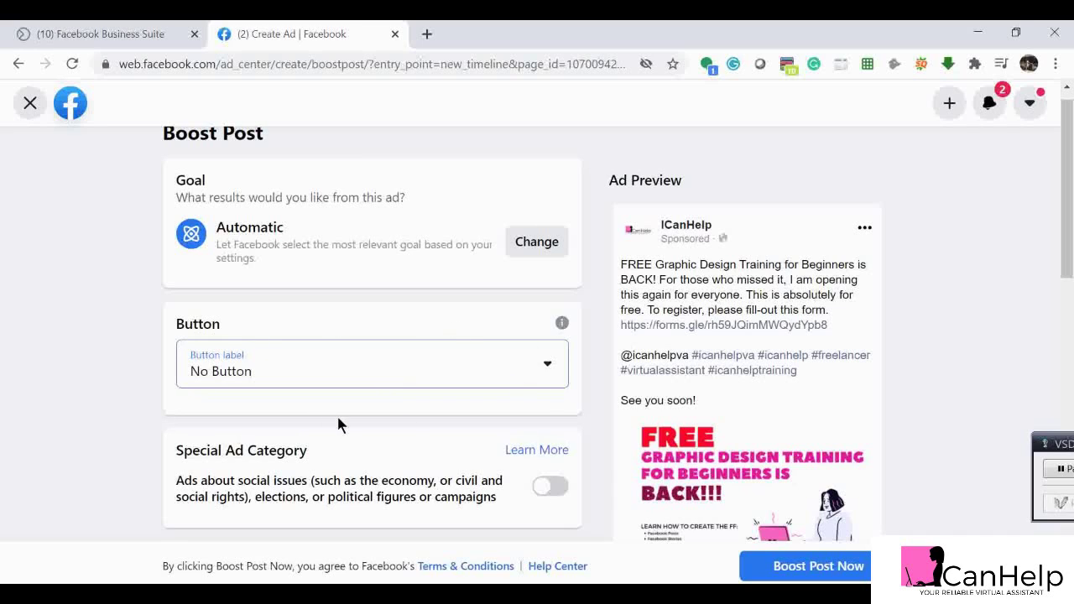
left_click(549, 370)
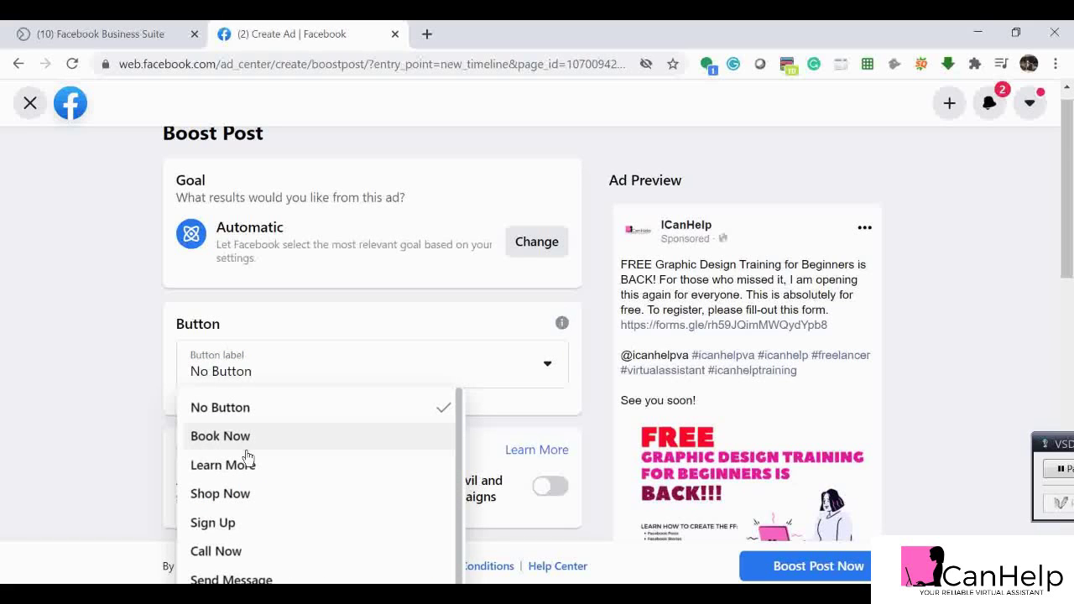
scroll(133, 404, "down", 2)
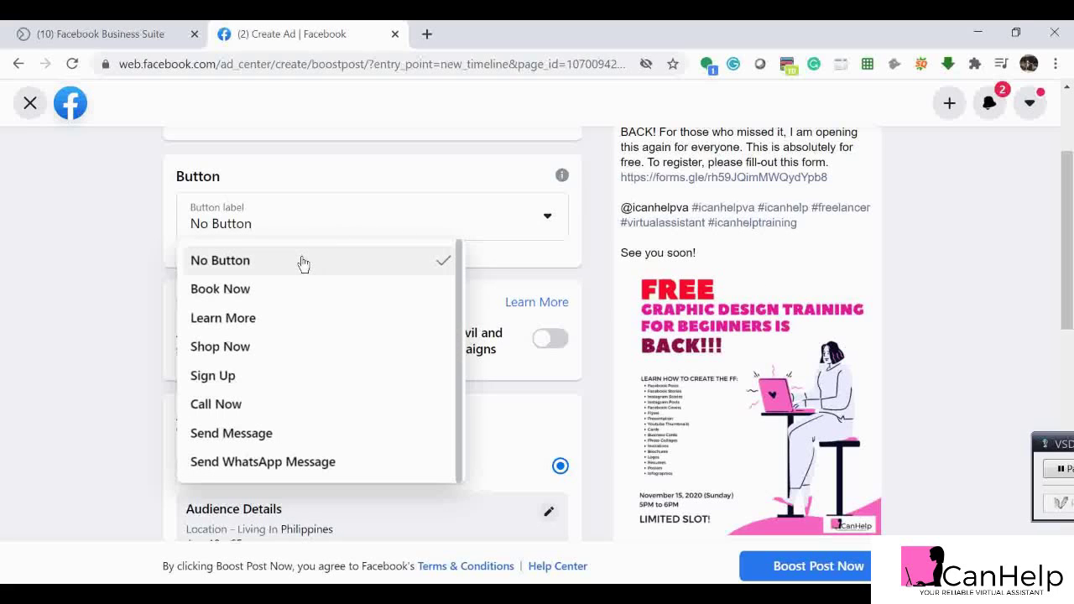
left_click(453, 162)
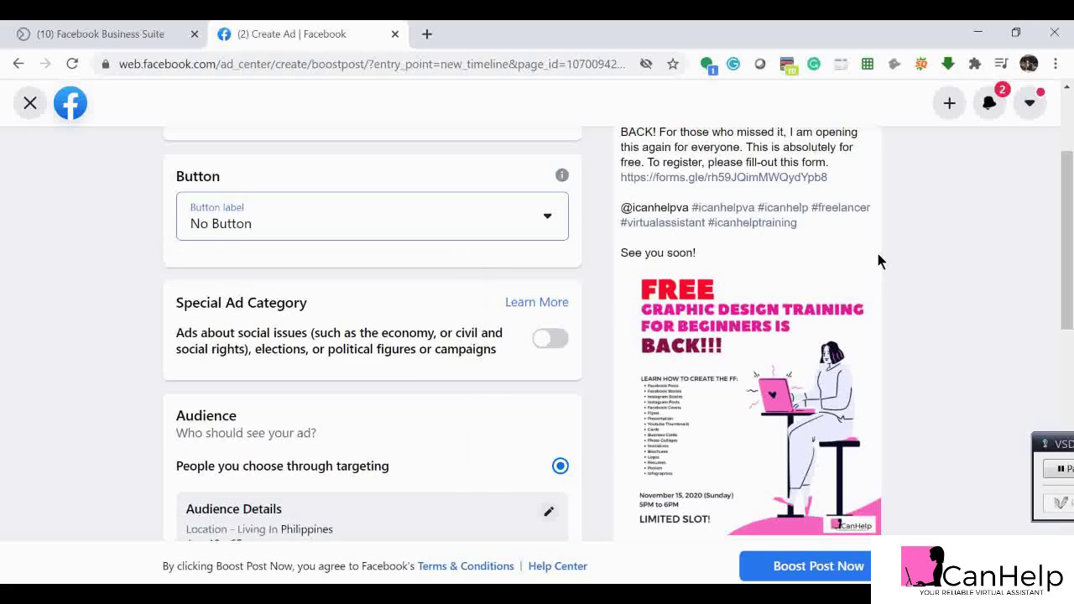
scroll(878, 261, "up", 1)
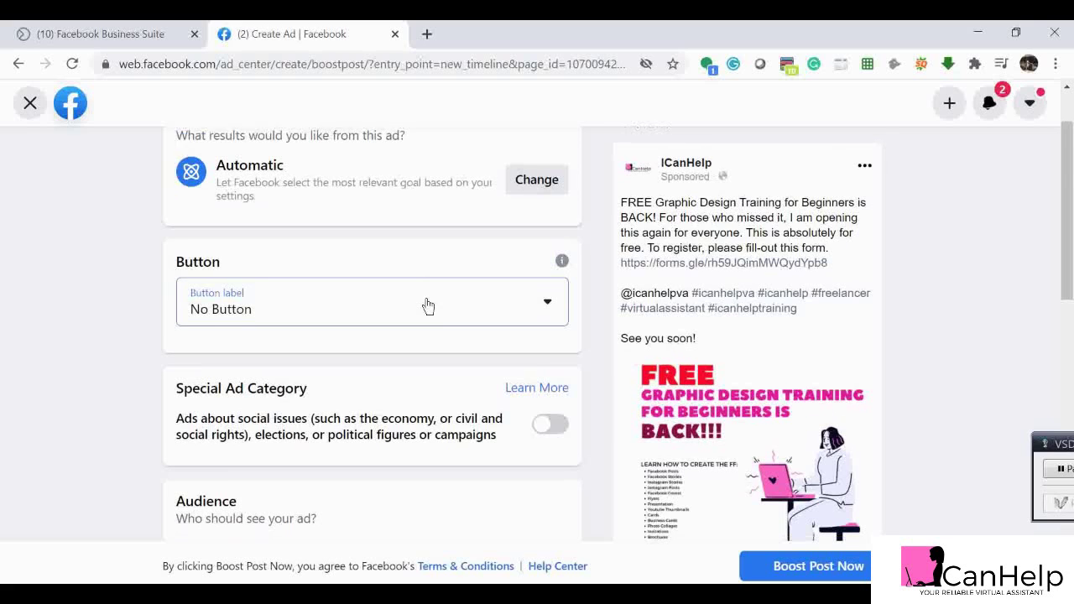
Step: Examine the Special Ad Category setting for ads about social issues, elections or political figures
scroll(426, 305, "down", 2)
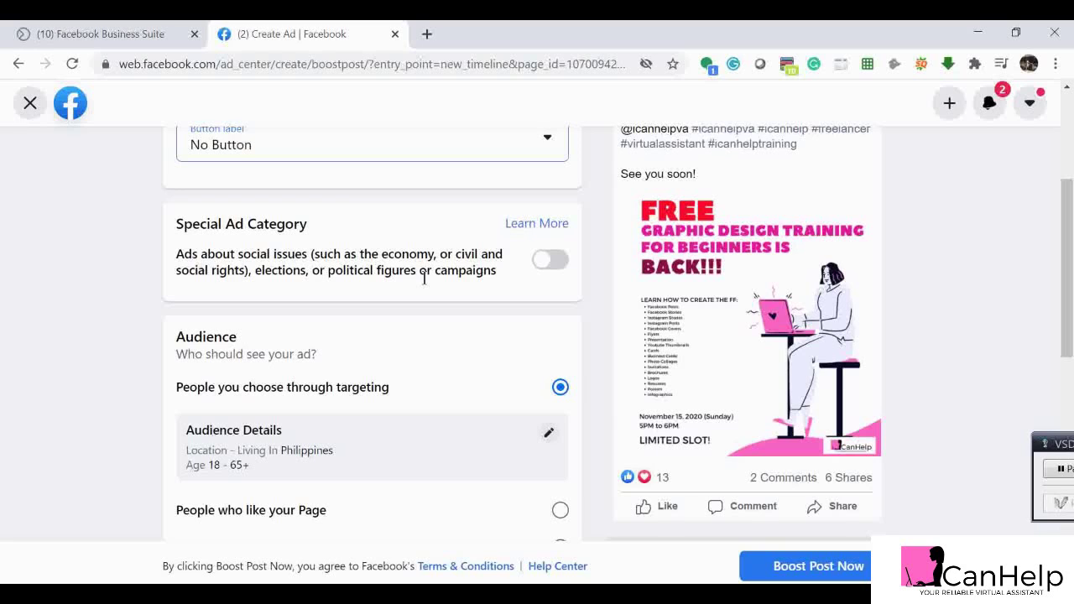
left_click_drag(262, 269, 306, 269)
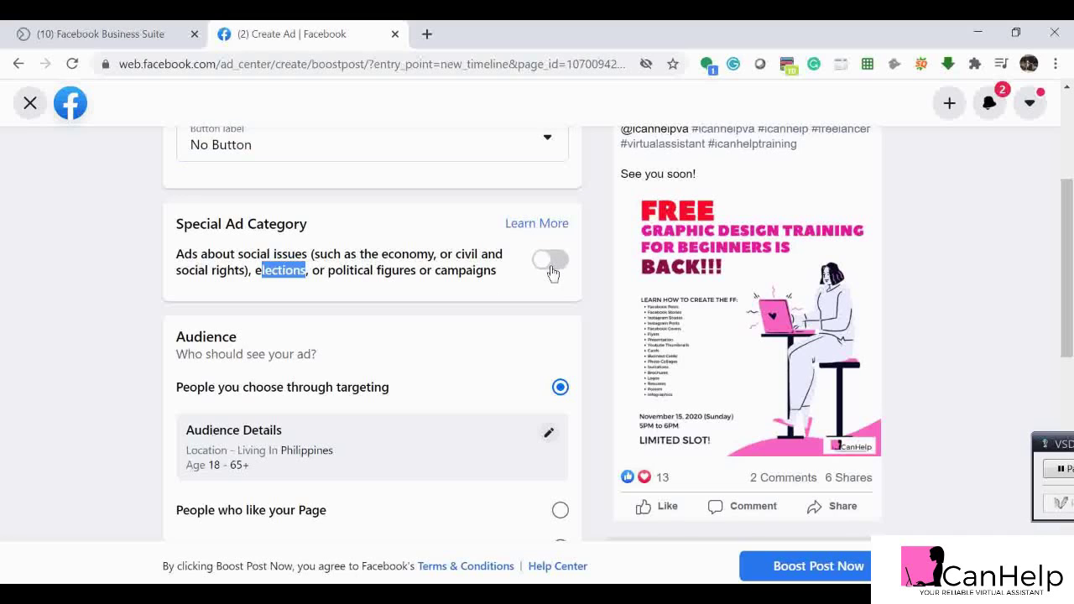
left_click(477, 266)
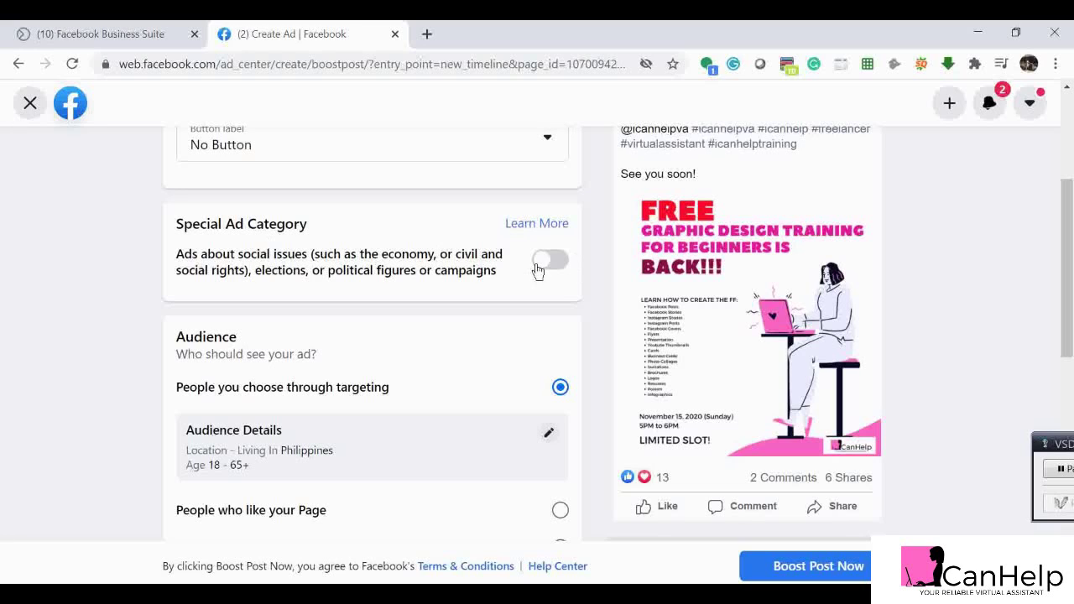
scroll(819, 280, "up", 1)
scroll(818, 277, "down", 1)
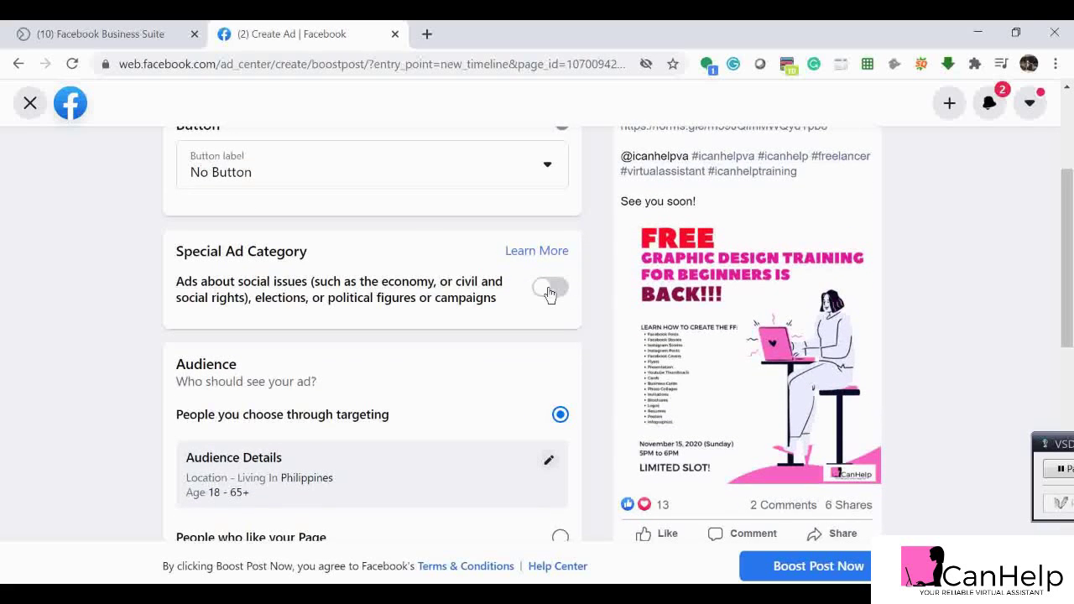
scroll(523, 292, "down", 2)
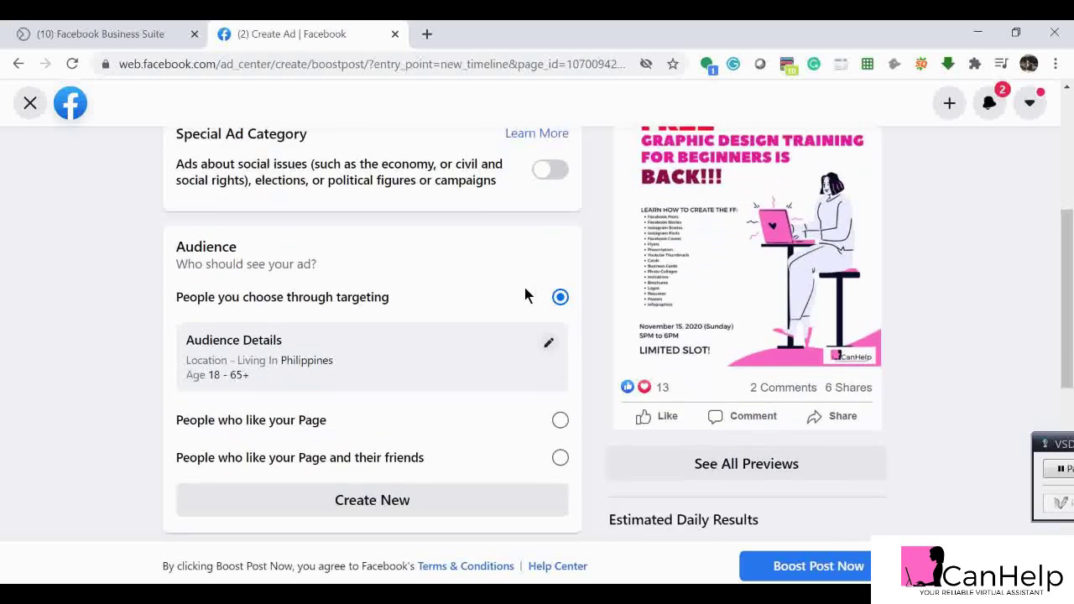
scroll(524, 295, "up", 2)
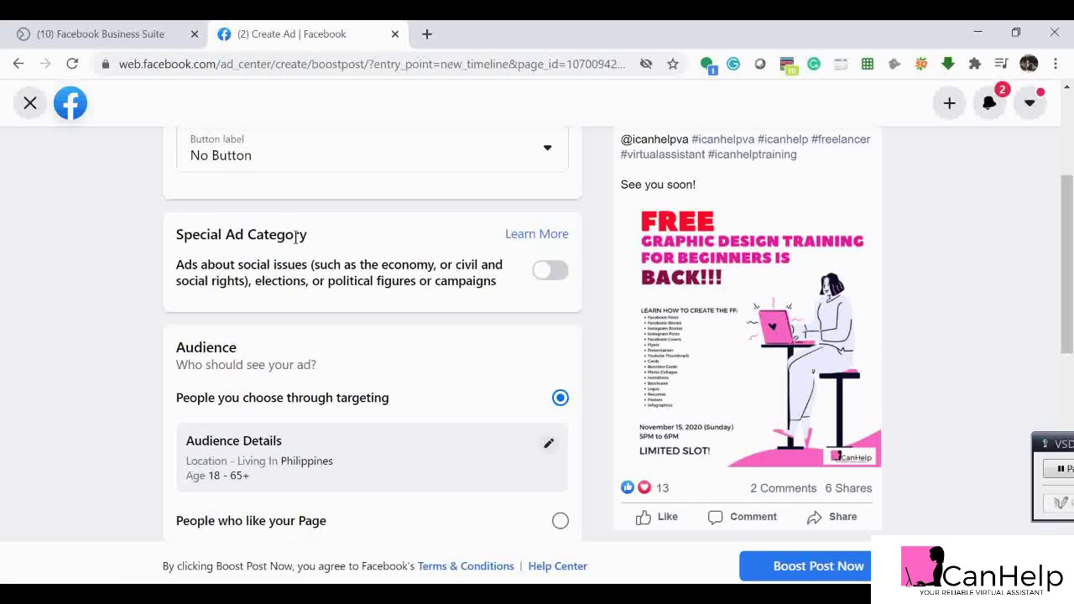
scroll(311, 258, "down", 1)
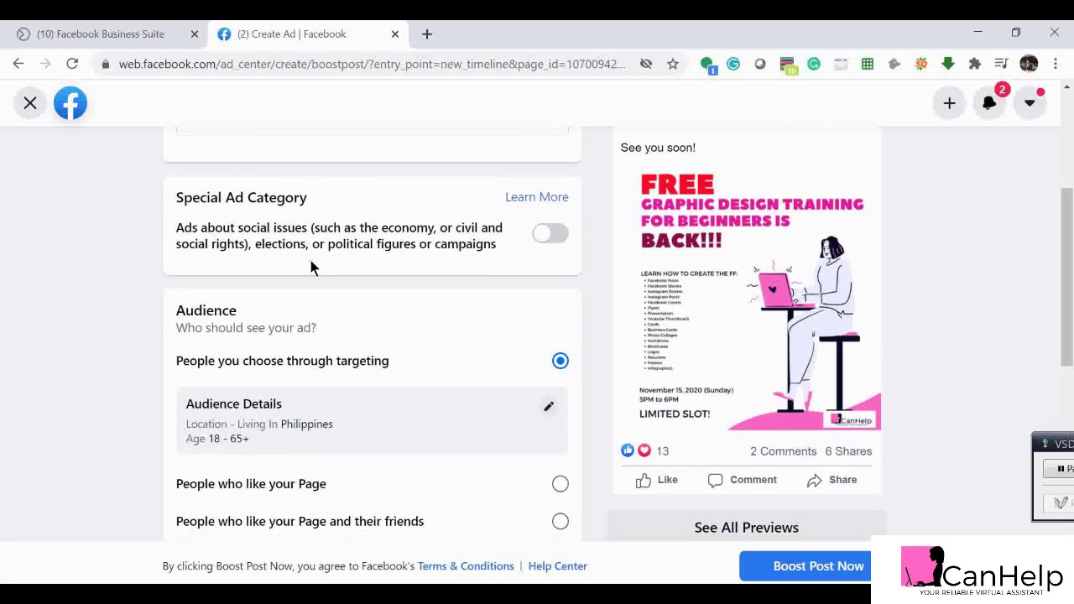
Step: Examine the Audience section's options for who should see the ad, including the targeting details
scroll(310, 267, "down", 3)
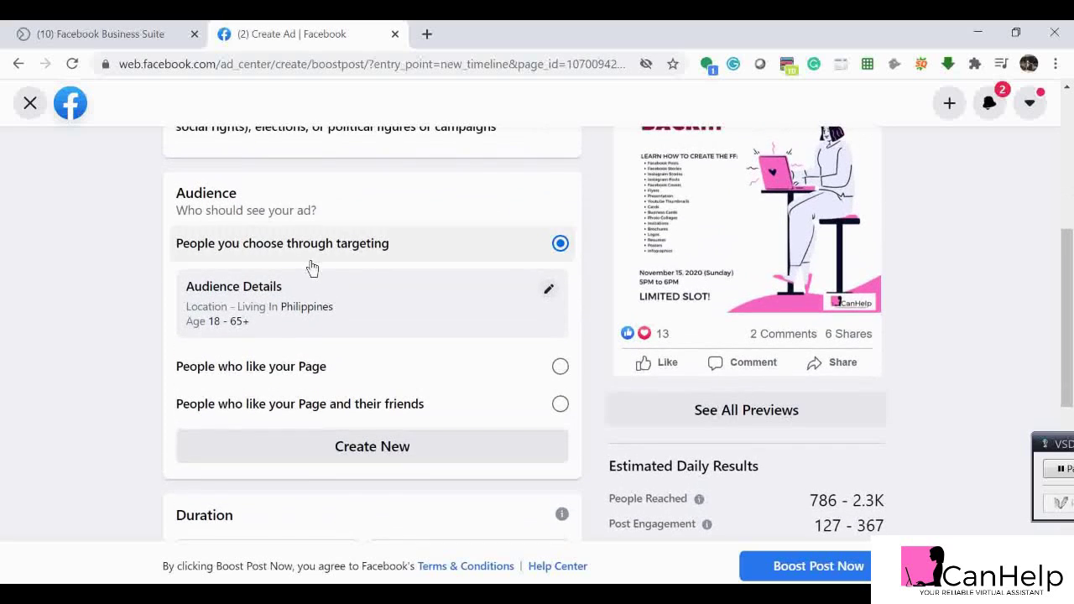
scroll(252, 226, "up", 1)
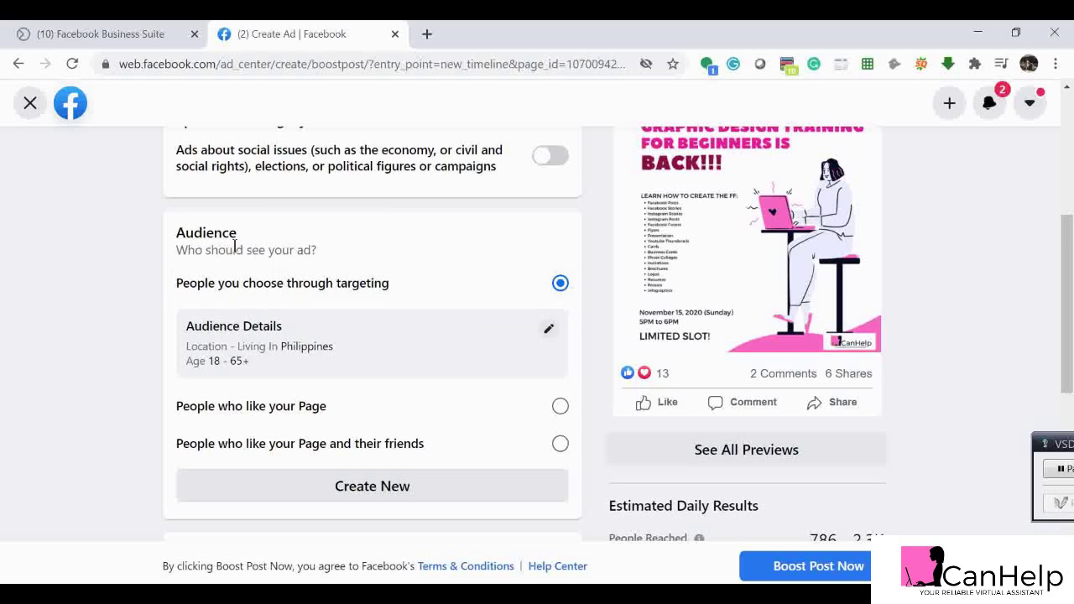
left_click_drag(187, 249, 335, 254)
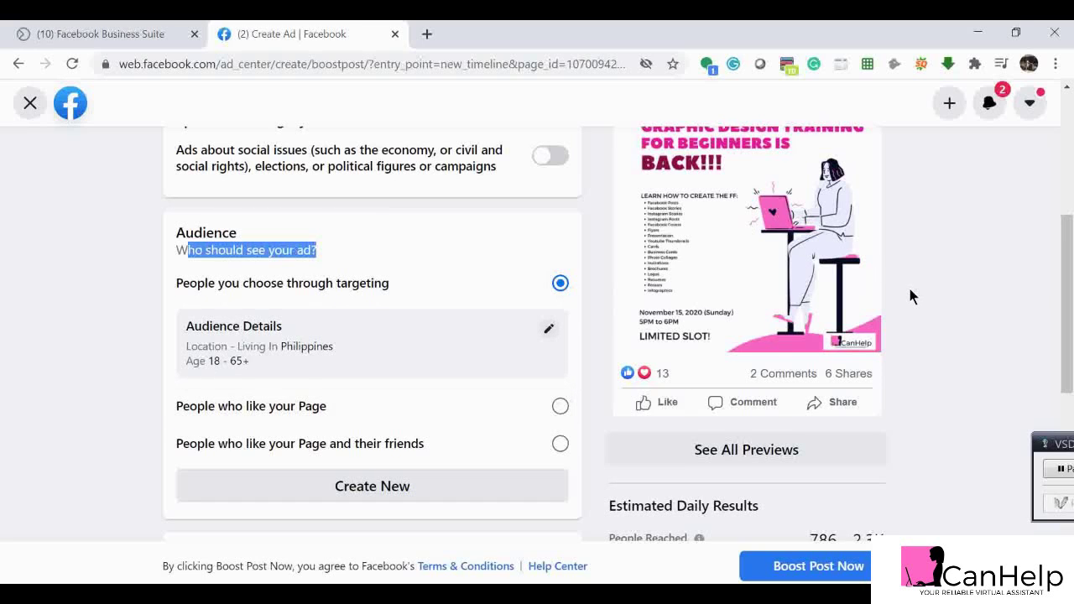
scroll(910, 291, "up", 1)
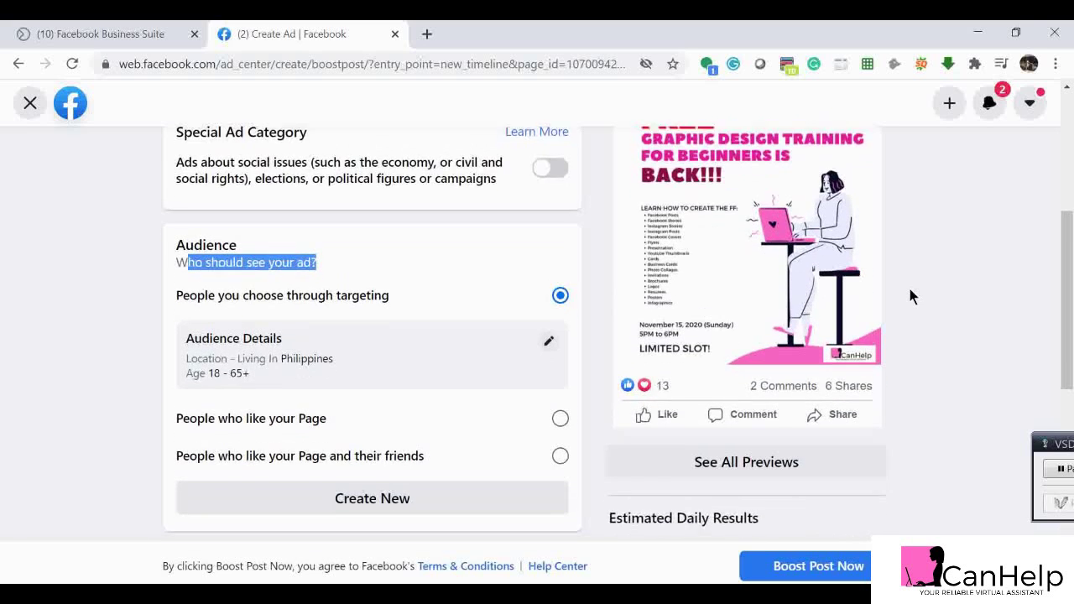
scroll(910, 291, "down", 1)
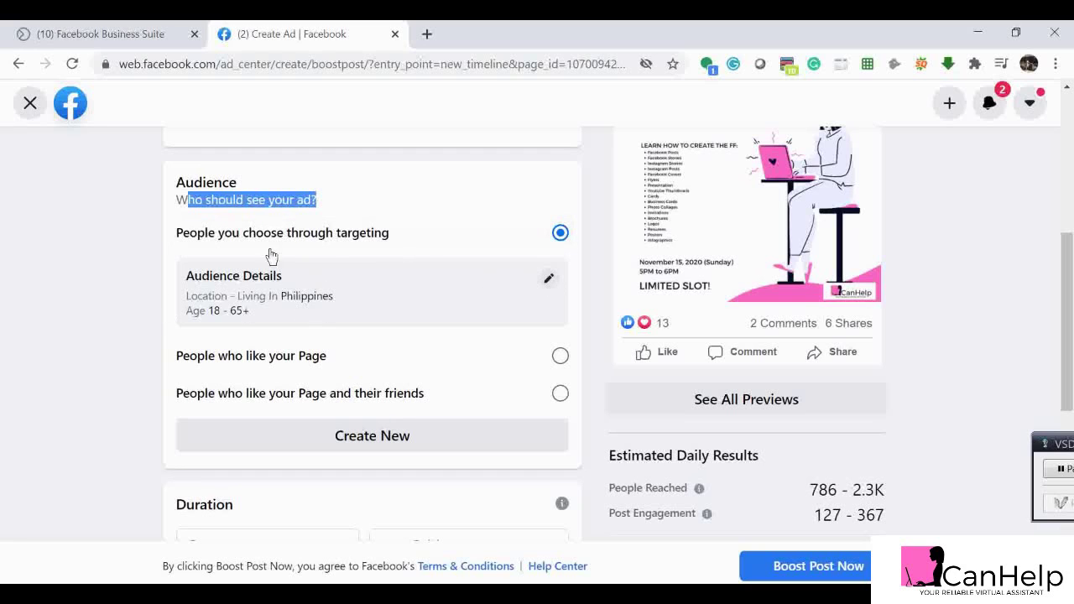
Step: Open the targeted audience's details for editing and try the age range sliders, keeping the range at 18 to 65+
left_click(549, 281)
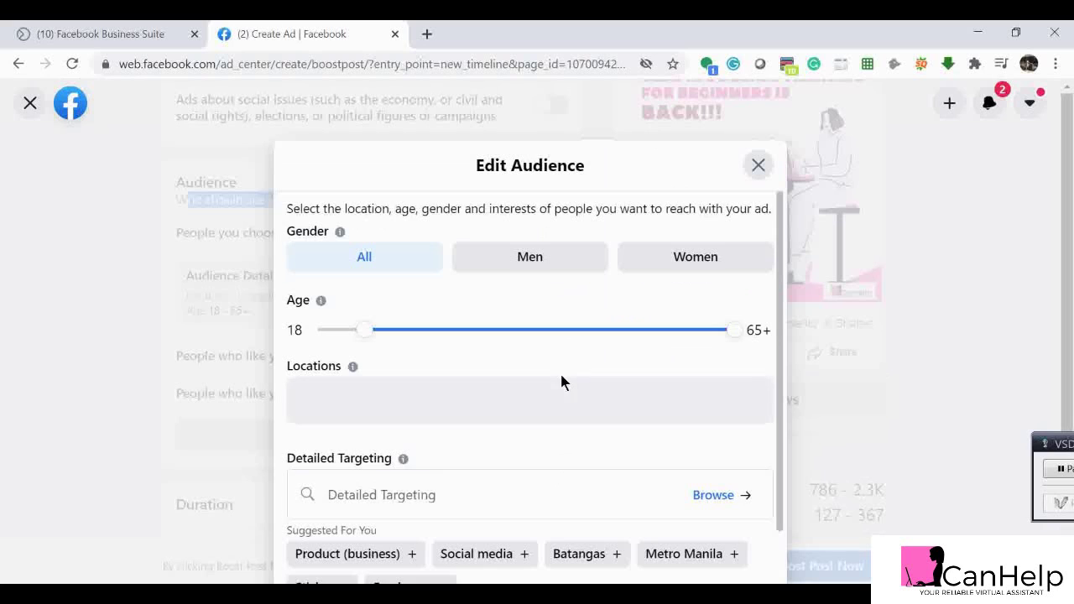
scroll(560, 378, "down", 1)
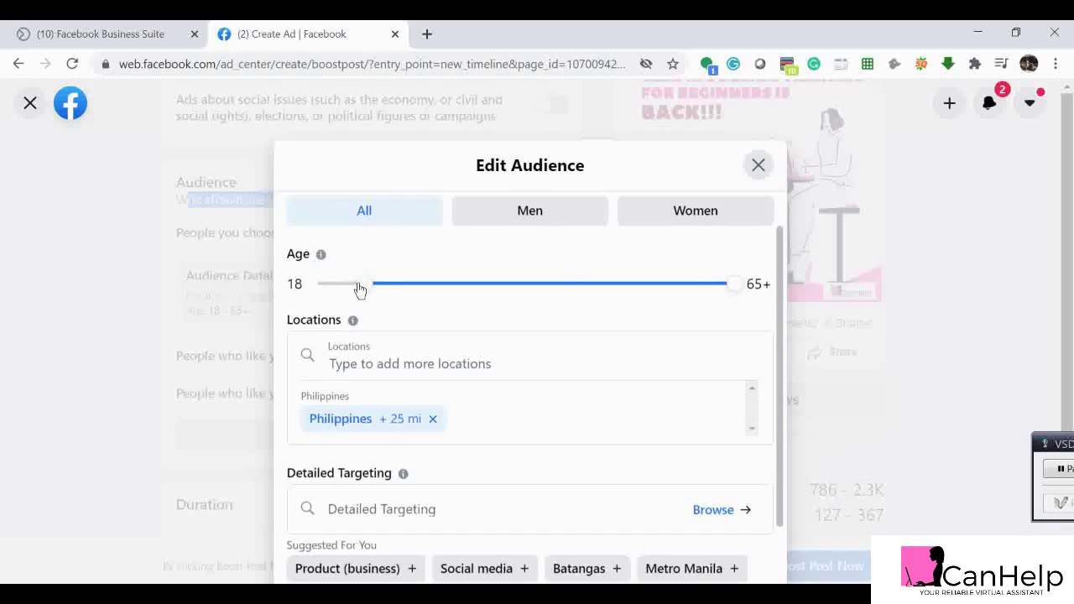
left_click_drag(357, 290, 372, 291)
left_click_drag(373, 290, 359, 289)
left_click_drag(734, 288, 756, 274)
scroll(486, 312, "down", 1)
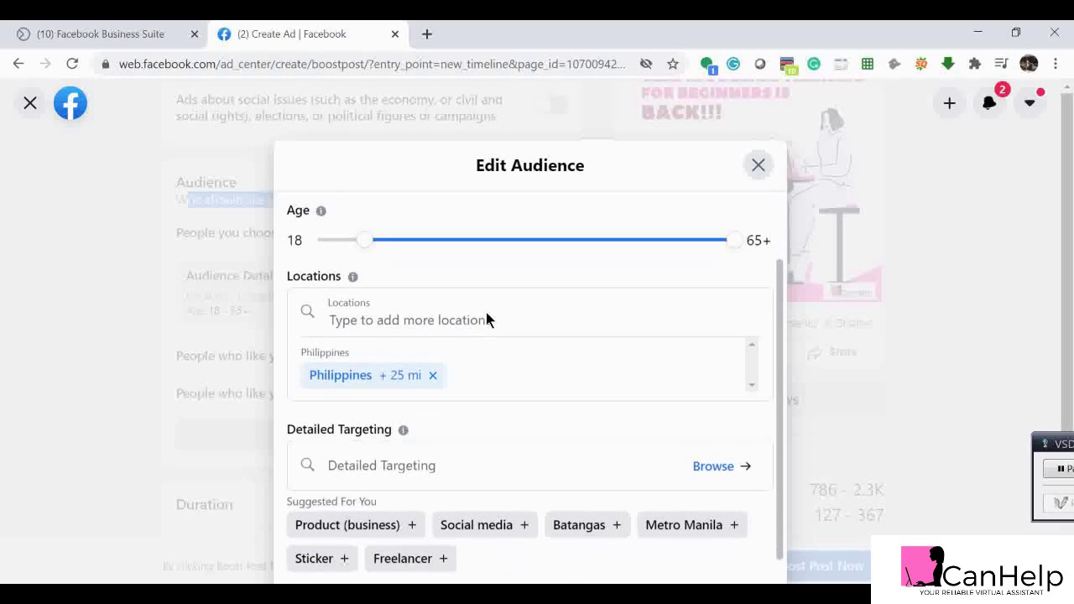
Step: Try the Men and Women gender options for the audience, then return the gender to All
scroll(485, 313, "up", 1)
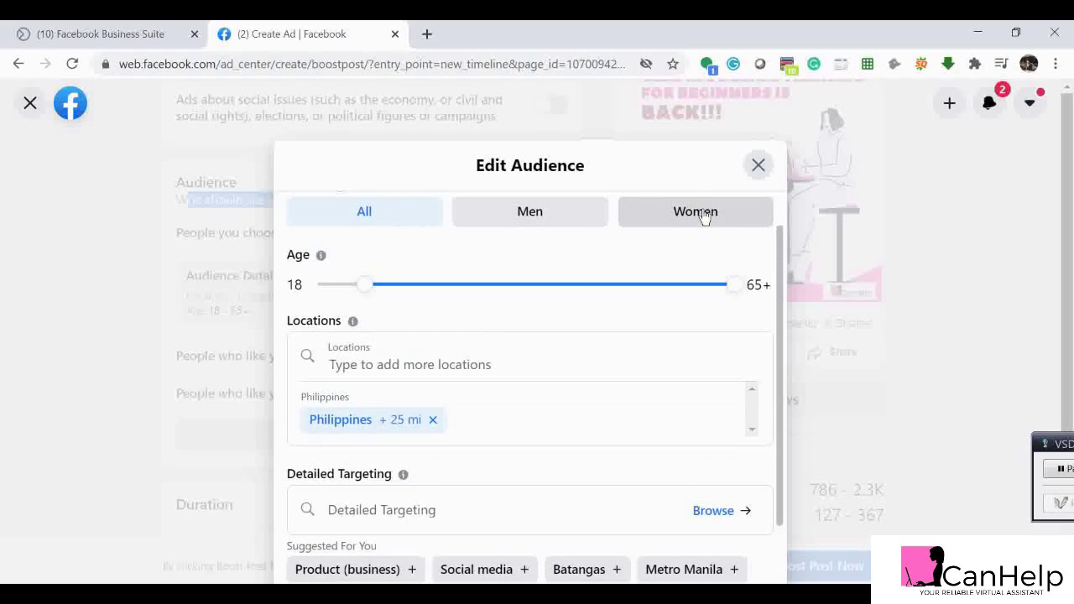
left_click(559, 216)
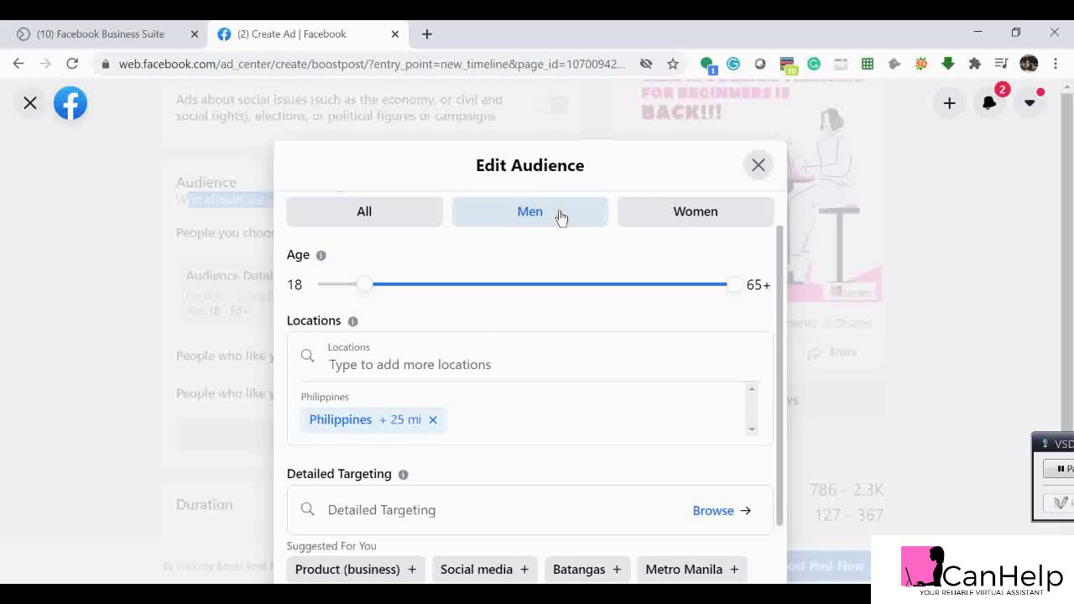
left_click(696, 219)
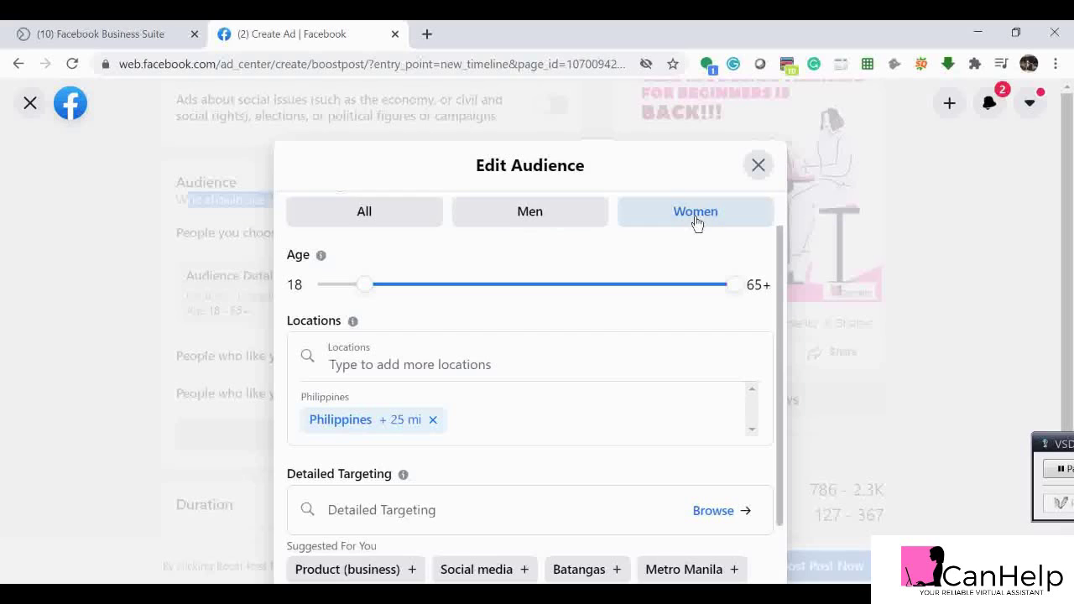
left_click(401, 213)
Step: Search the audience locations for Pasig City and set the location to Pasig, Metro Manila, Philippines
scroll(494, 381, "down", 1)
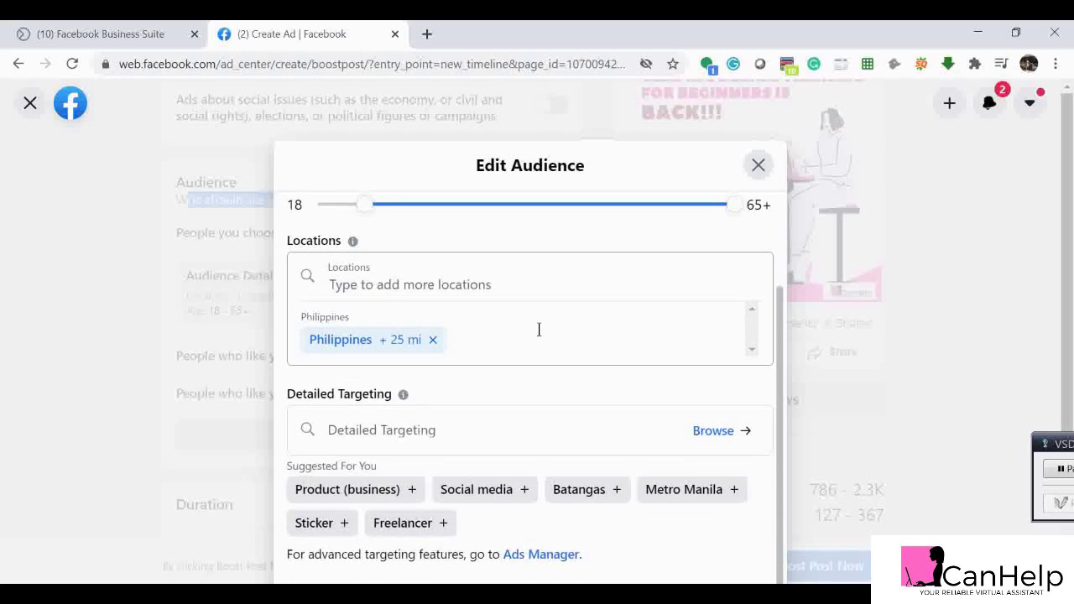
left_click(516, 283)
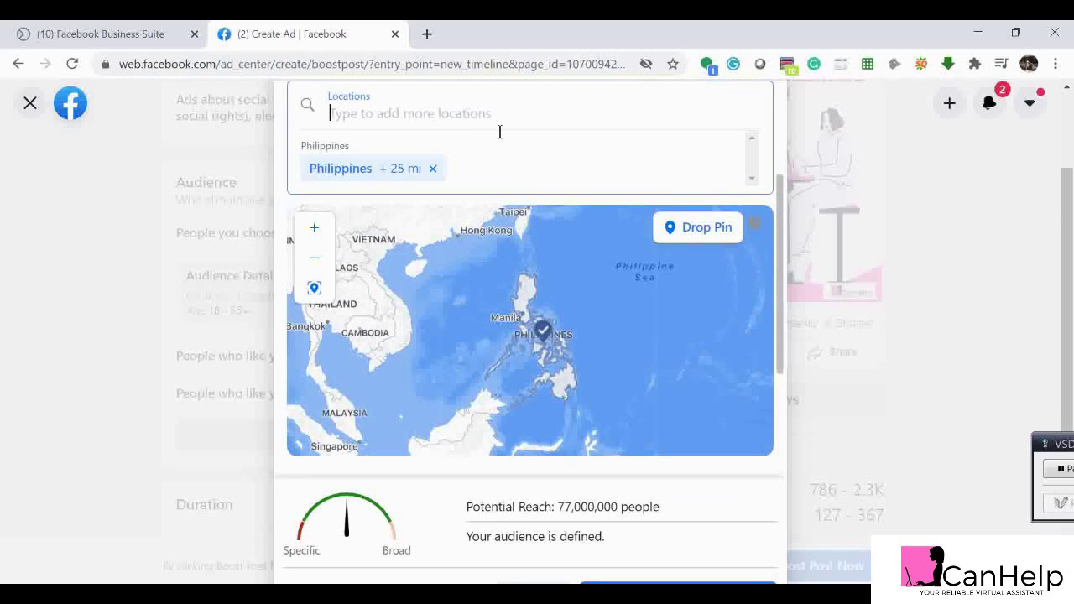
type("pasig")
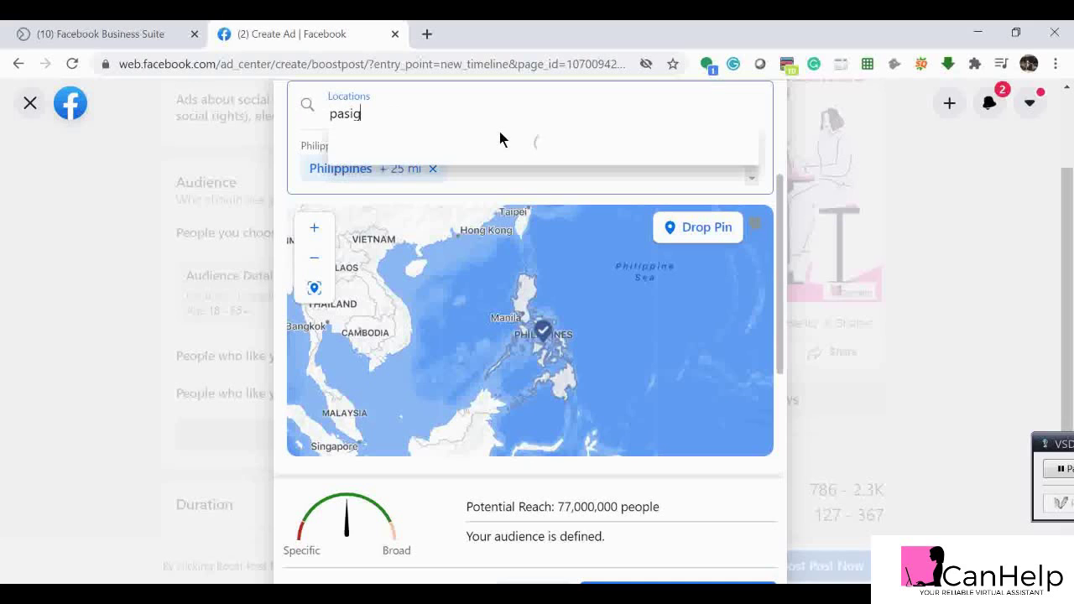
type(" city")
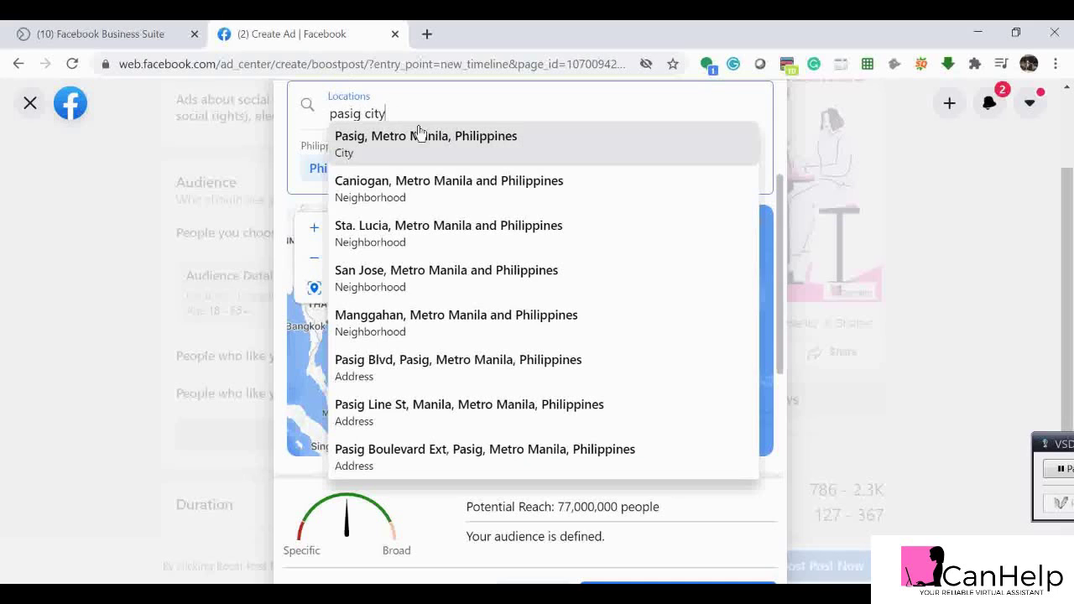
left_click(365, 151)
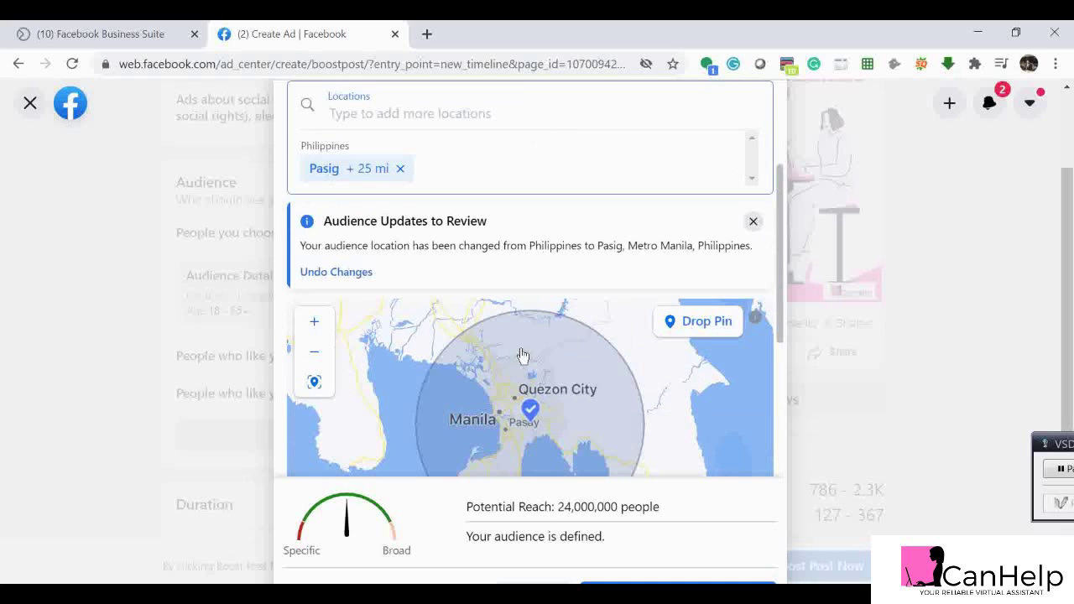
Step: Examine the radius around Pasig on the location map, along with the audience's potential reach
scroll(535, 384, "down", 3)
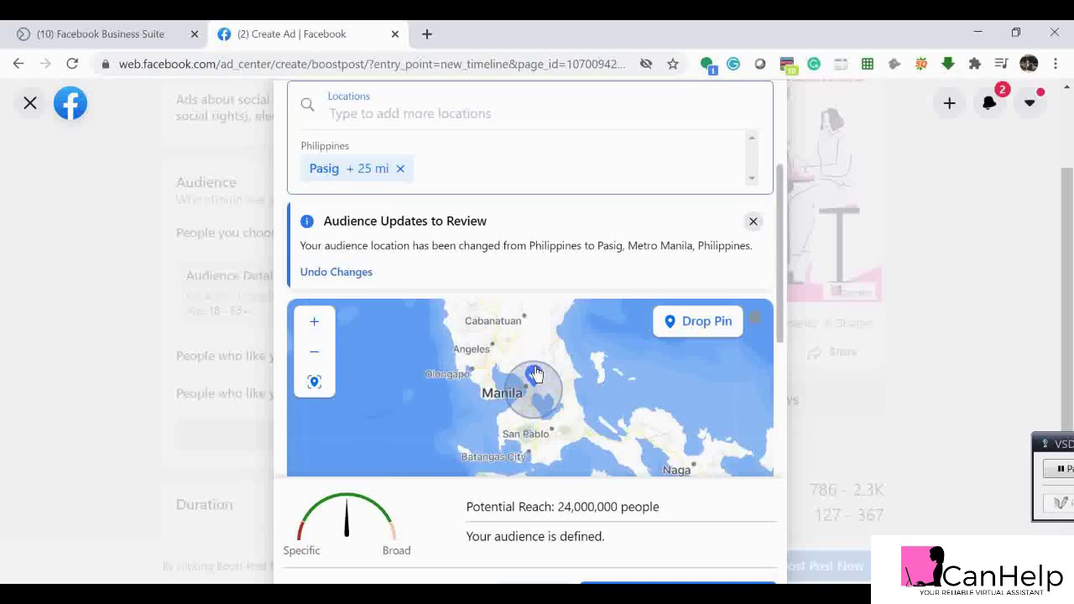
scroll(536, 375, "up", 3)
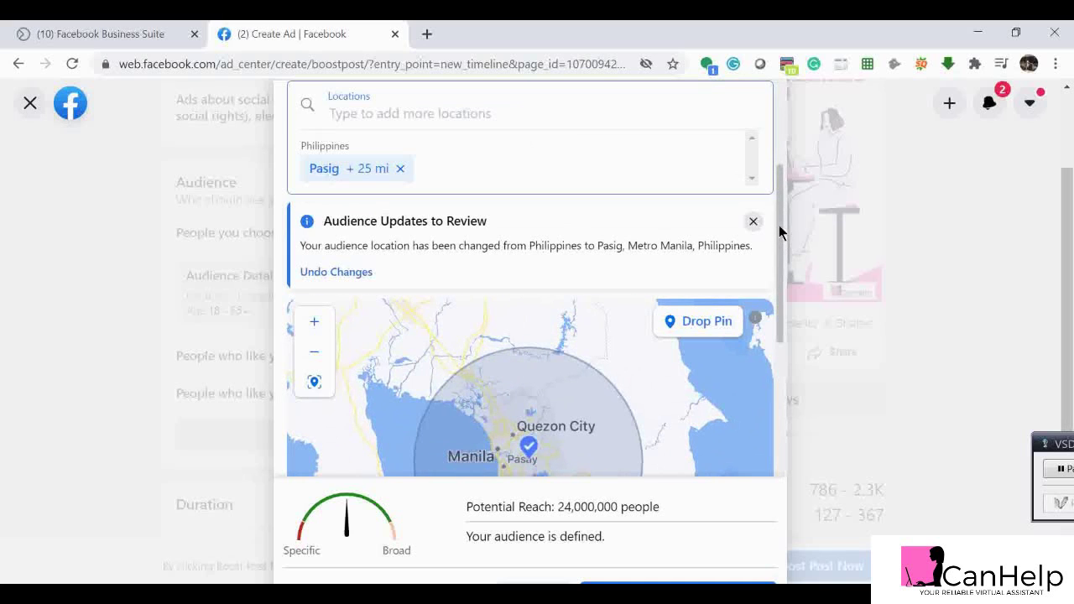
left_click_drag(778, 227, 778, 254)
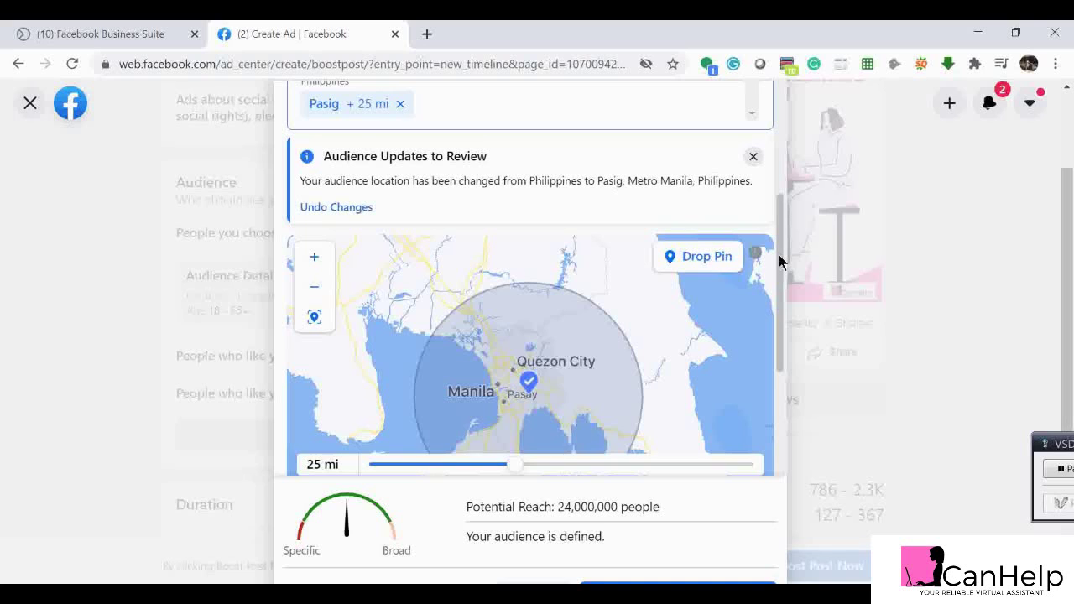
left_click_drag(779, 254, 778, 255)
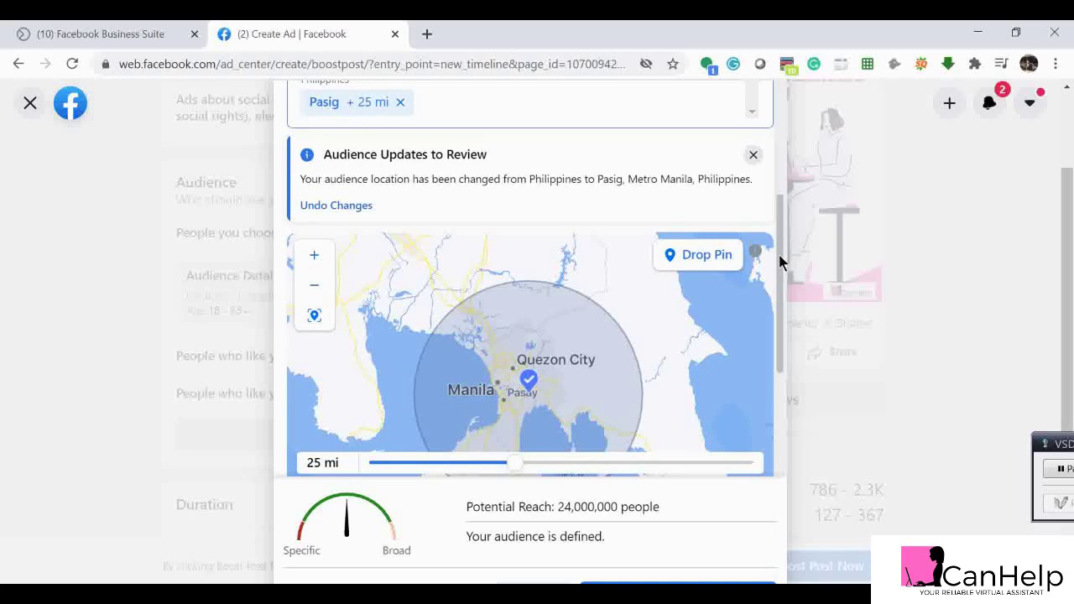
left_click_drag(779, 263, 604, 235)
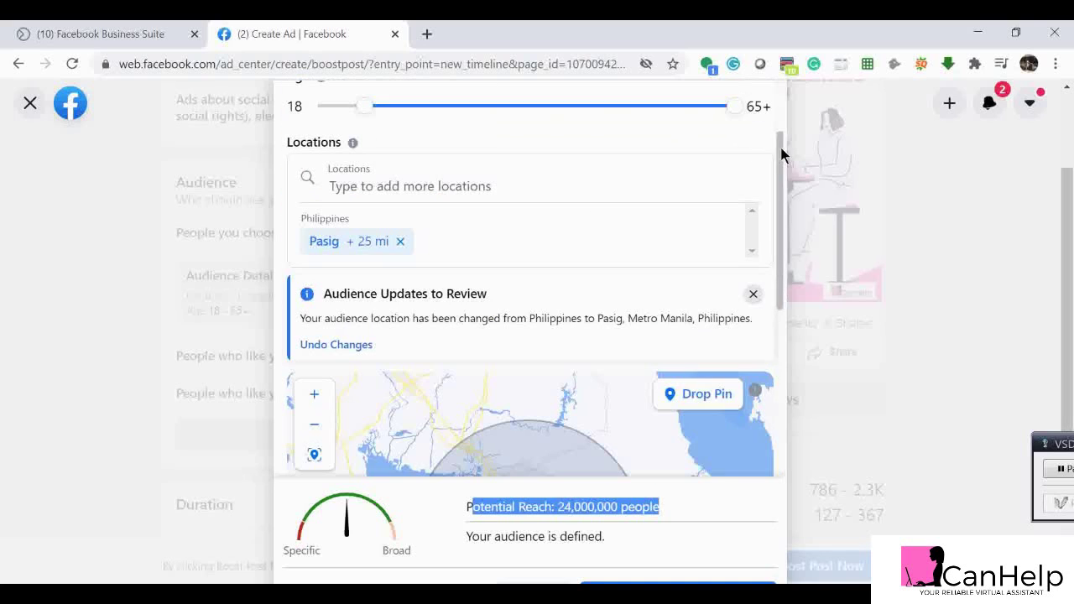
left_click_drag(780, 155, 784, 402)
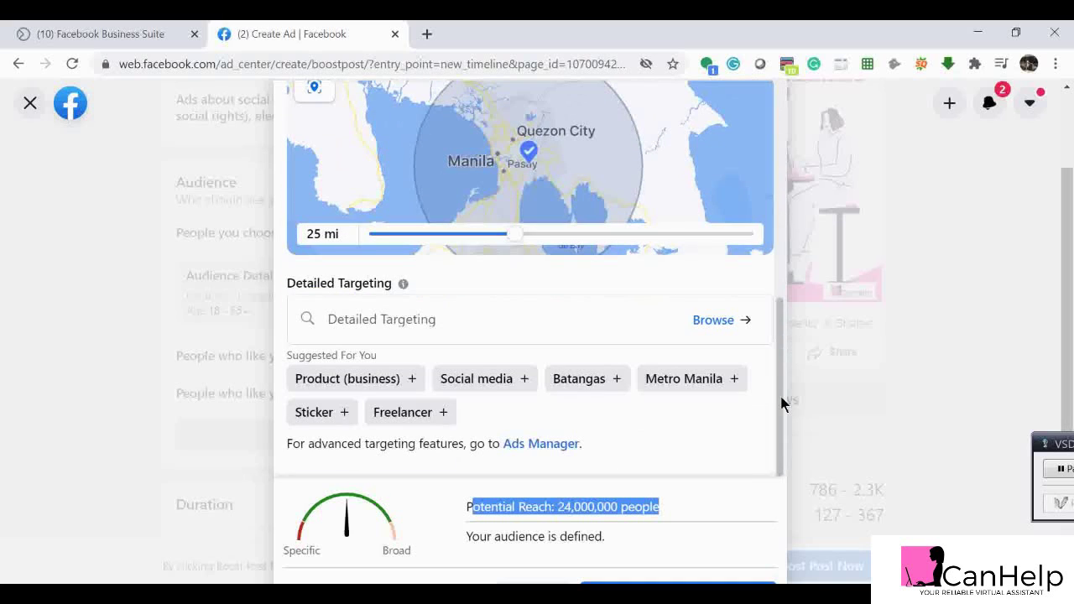
left_click(603, 536)
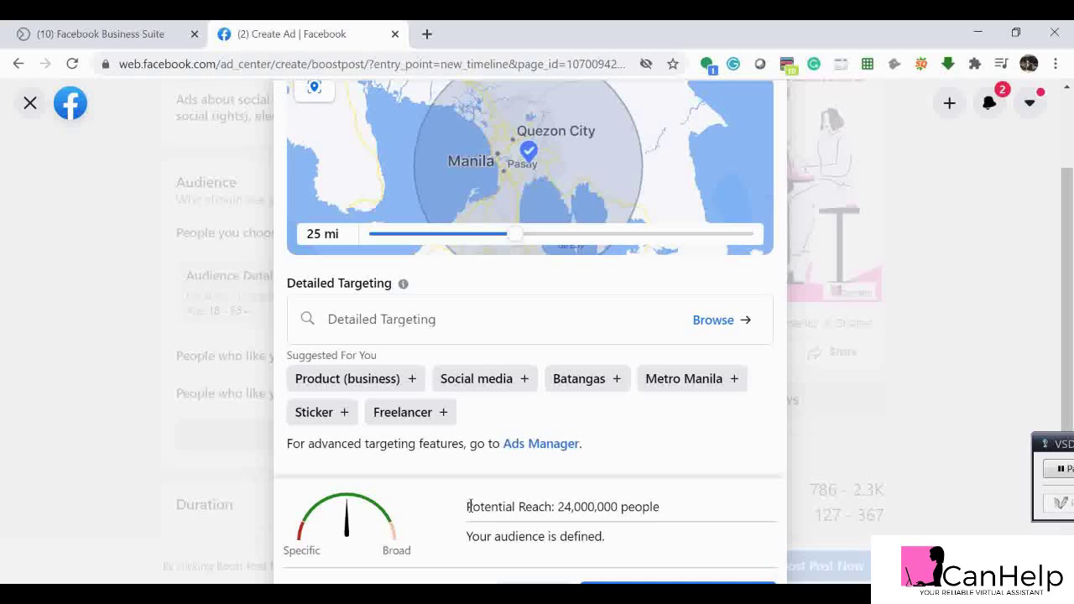
left_click_drag(775, 345, 776, 192)
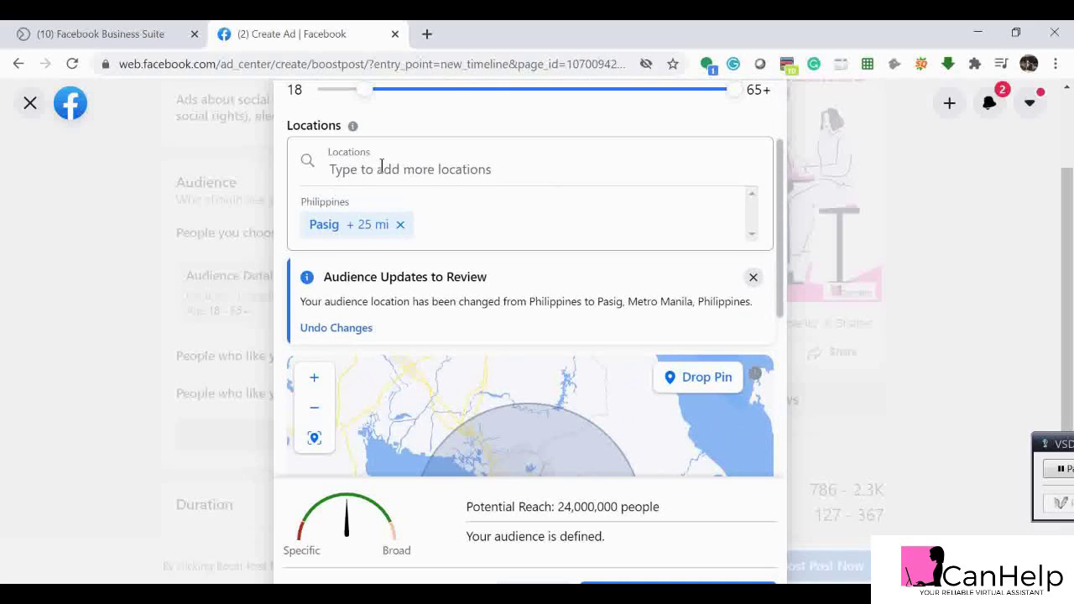
Step: Remove Pasig from the audience locations and add the country Philippines instead
left_click(420, 172)
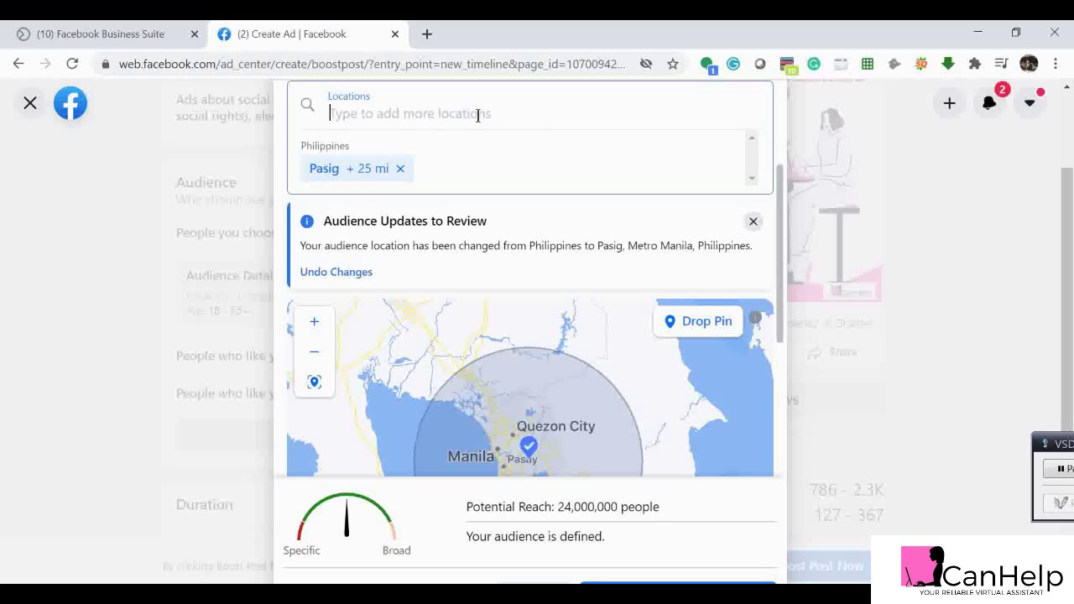
left_click(400, 169)
left_click(417, 124)
type("p")
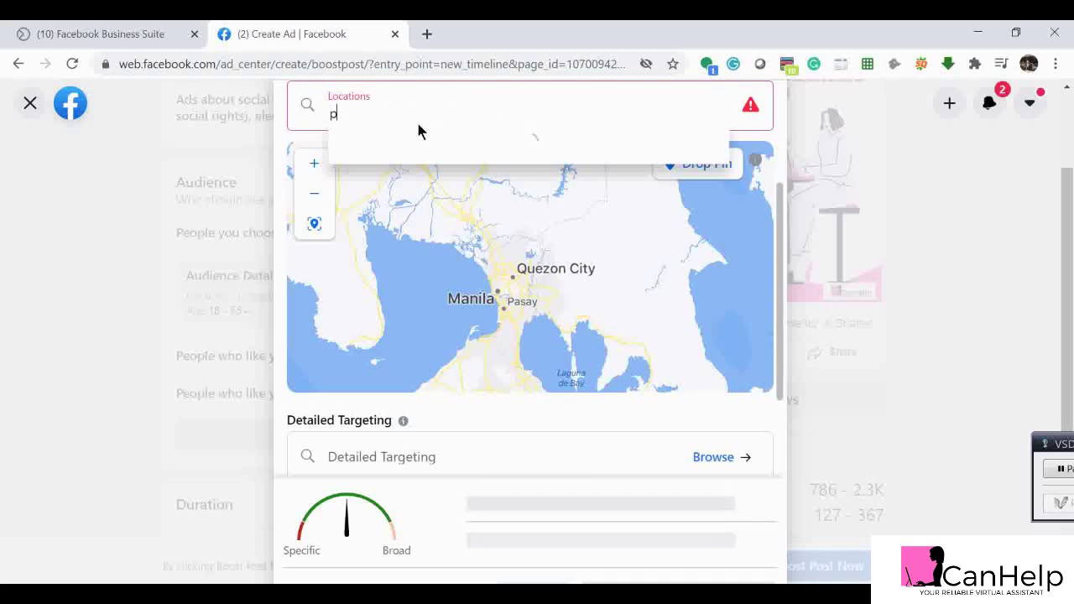
type("hilippi")
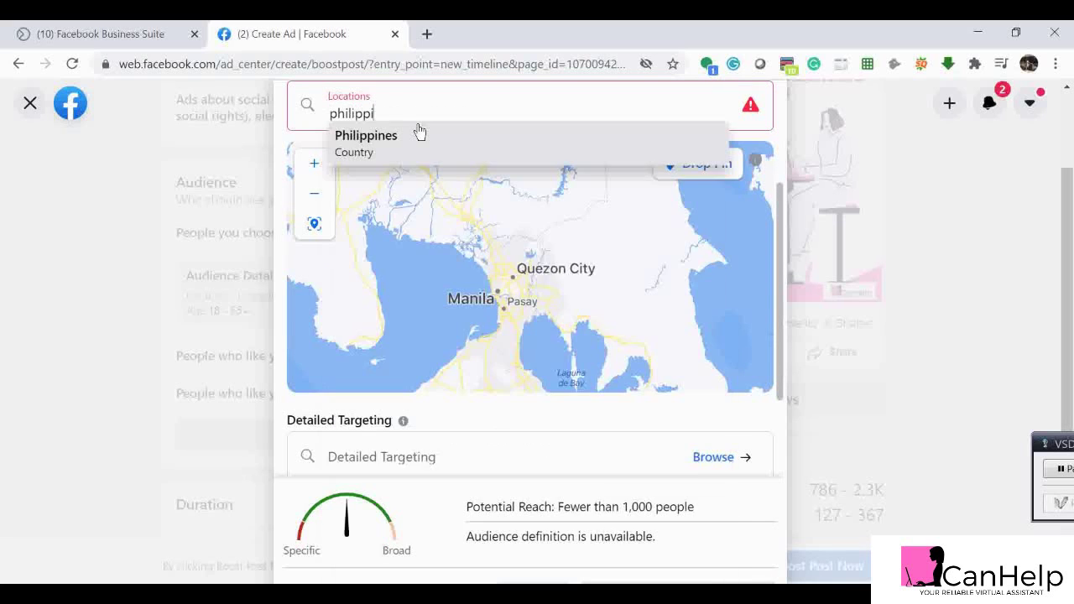
left_click(420, 134)
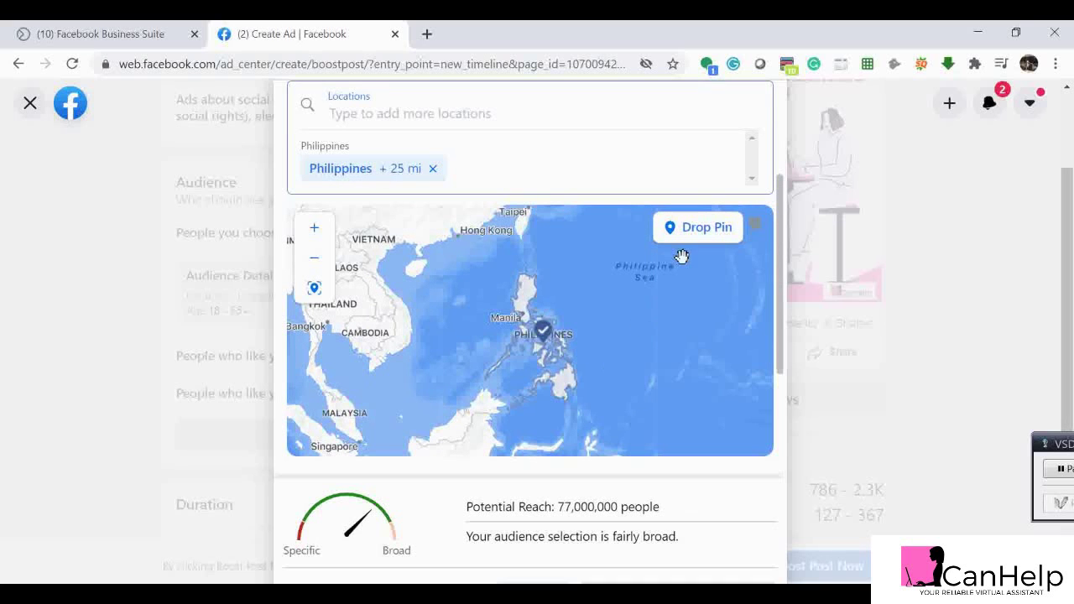
Step: Check the potential reach and add the interest Graphics to the audience's detailed targeting
left_click_drag(779, 212, 781, 270)
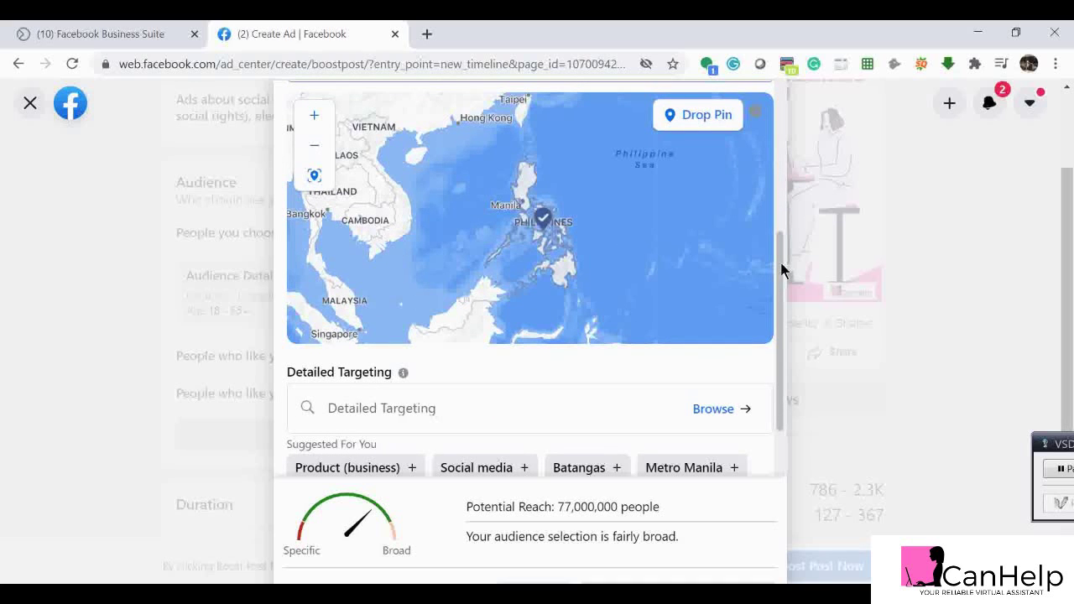
left_click_drag(780, 268, 778, 340)
left_click(431, 323)
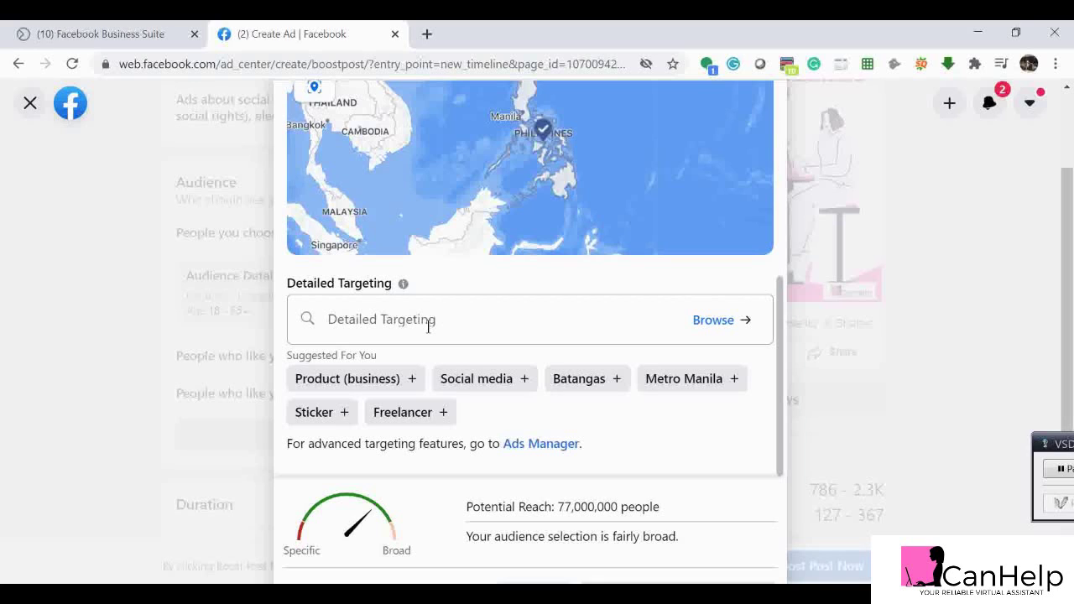
double_click(561, 506)
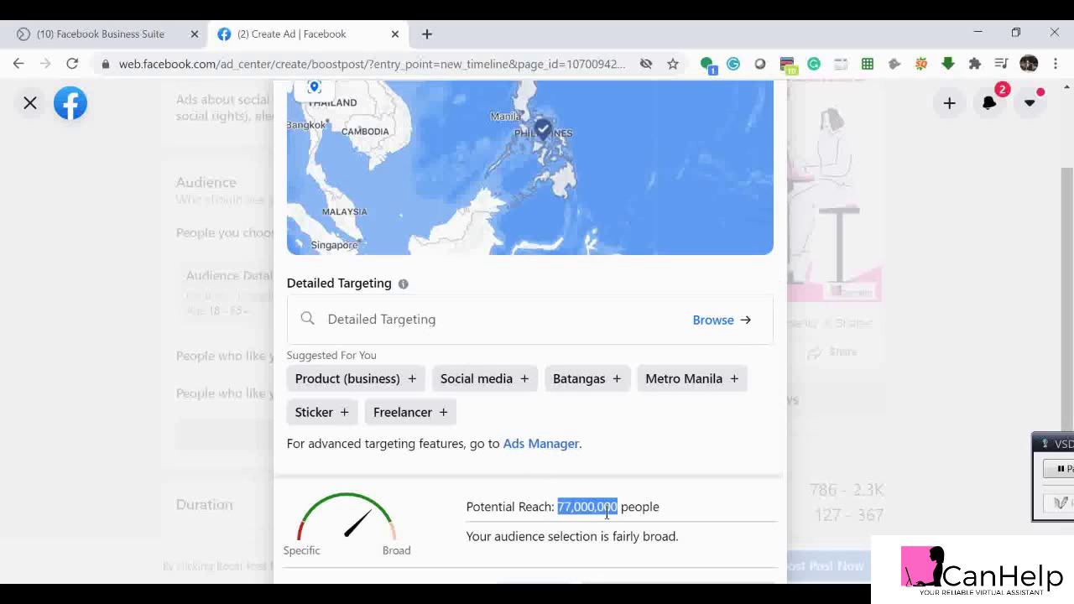
left_click(609, 513)
left_click(546, 321)
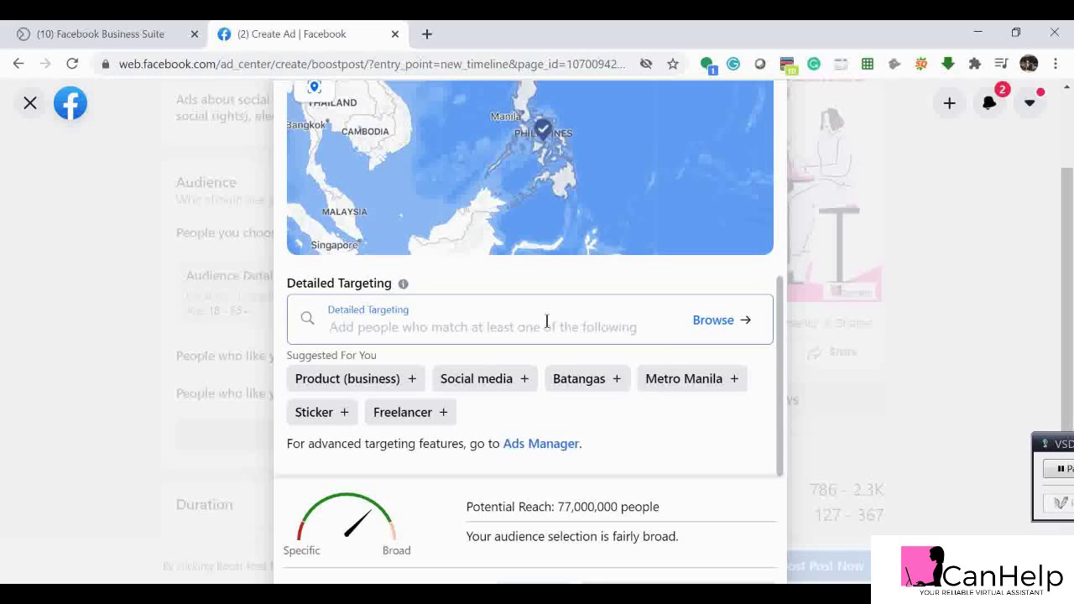
type("Graph")
key("BackSpace")
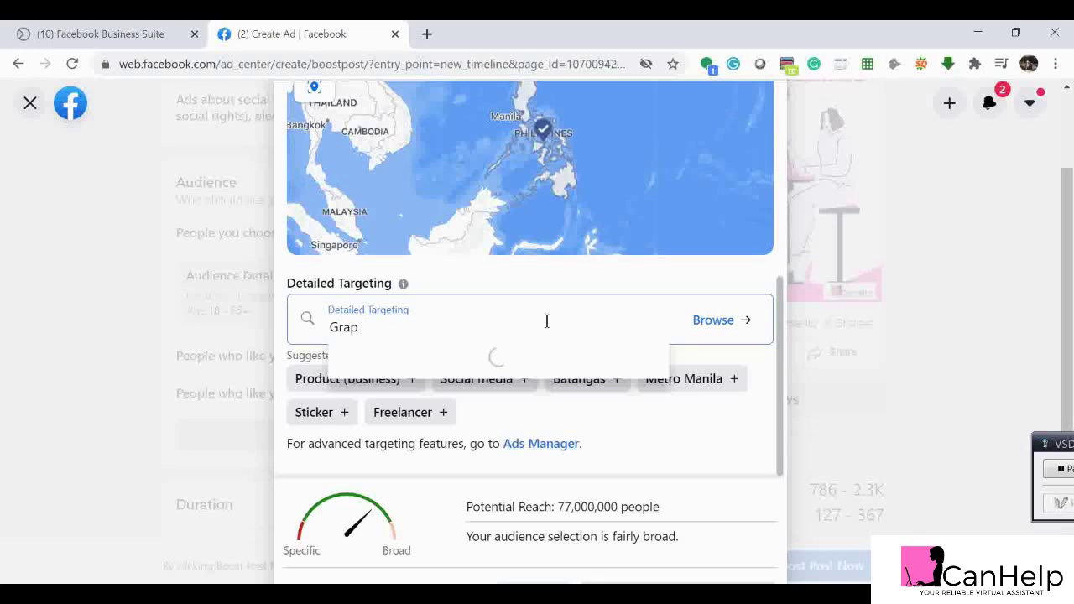
type("hic")
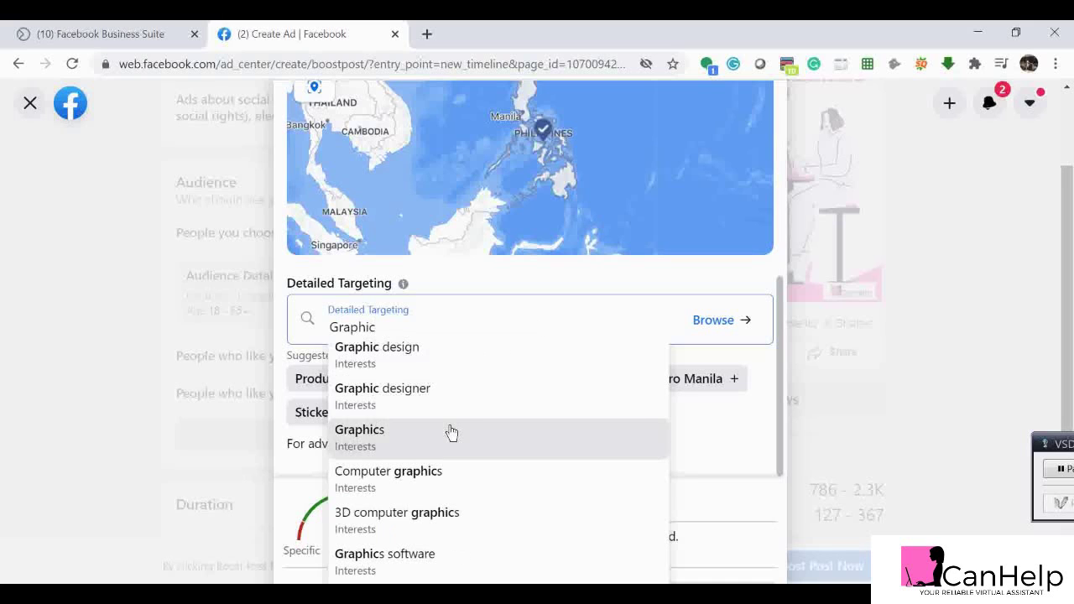
left_click(450, 432)
Step: Add the interest Design to the audience's detailed targeting
left_click(507, 330)
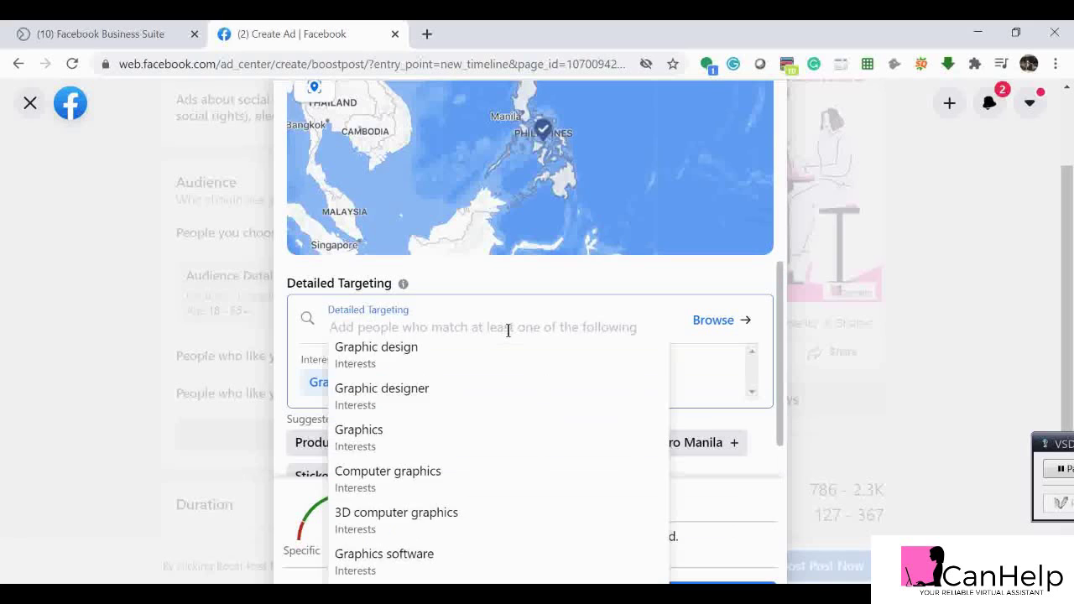
scroll(507, 330, "down", 2)
type("Designs")
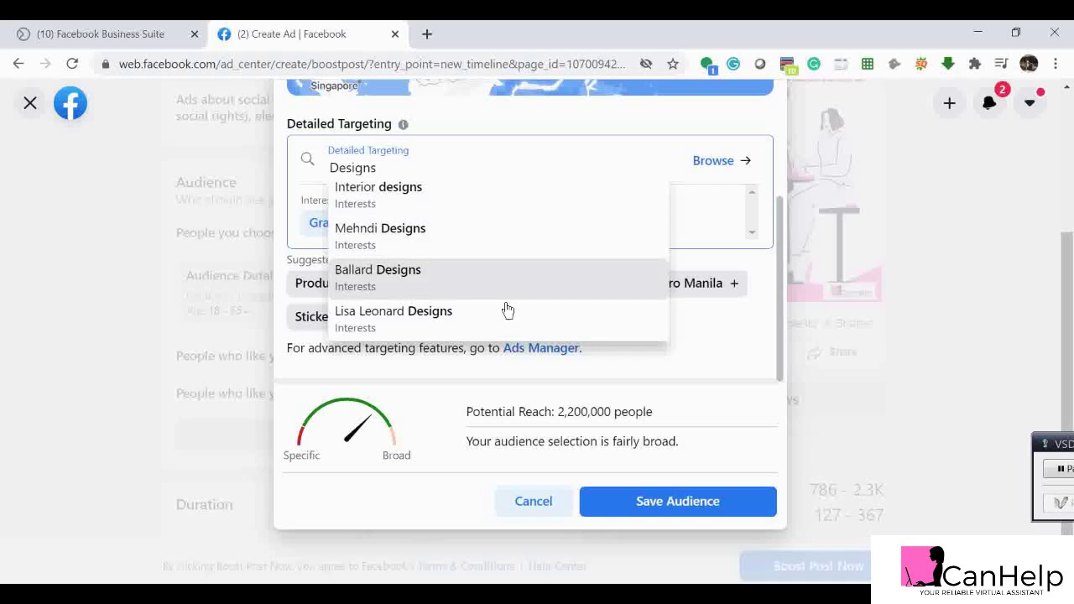
scroll(503, 310, "up", 1)
key("BackSpace")
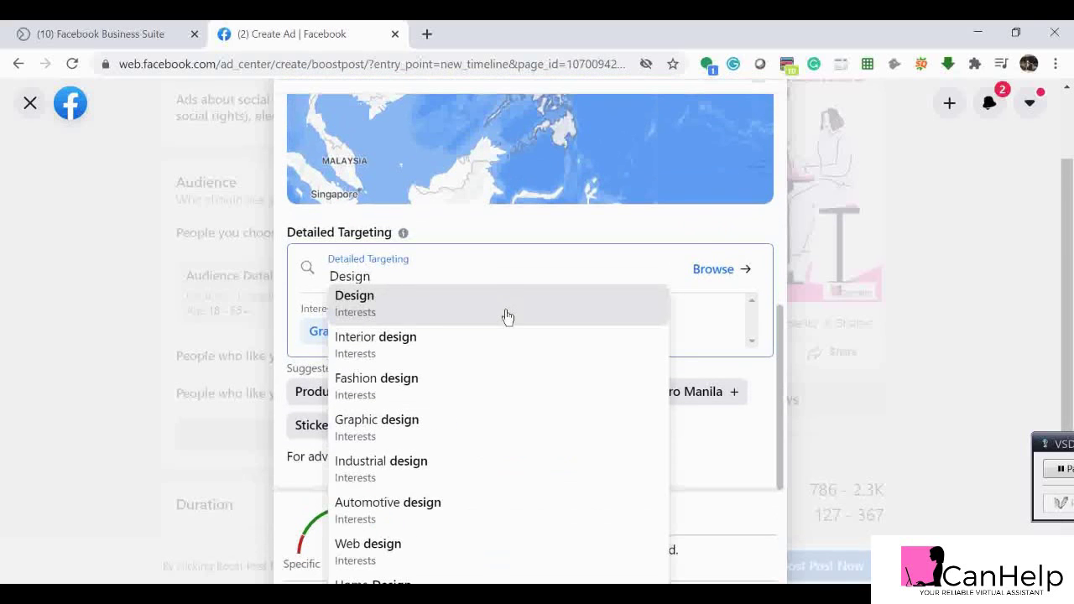
left_click(507, 314)
Step: Add the interest Virtual assistant to the audience's detailed targeting
scroll(509, 317, "down", 1)
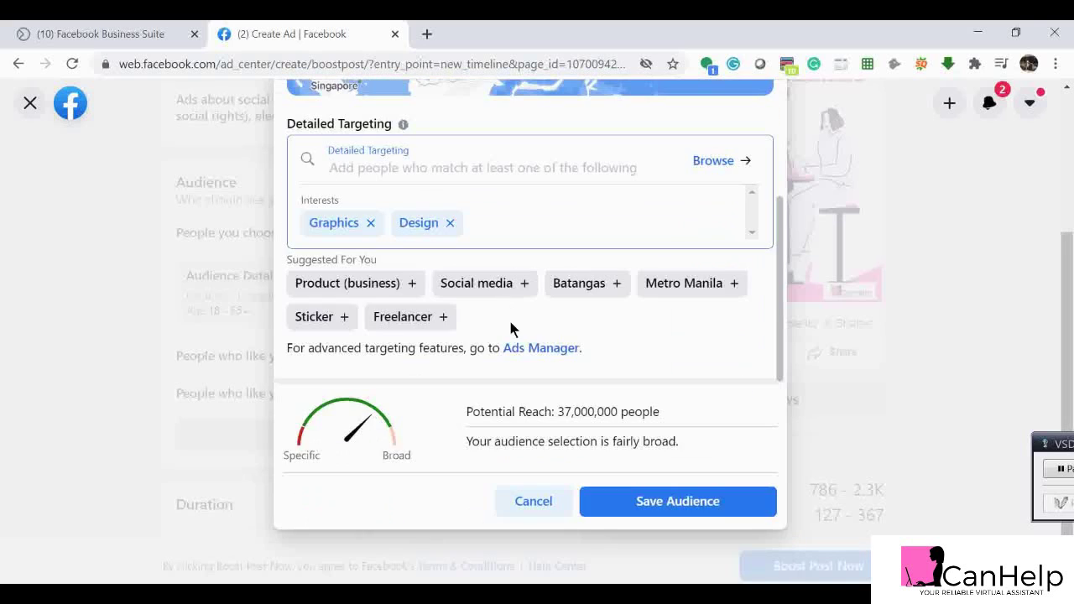
left_click(543, 171)
type("Vi")
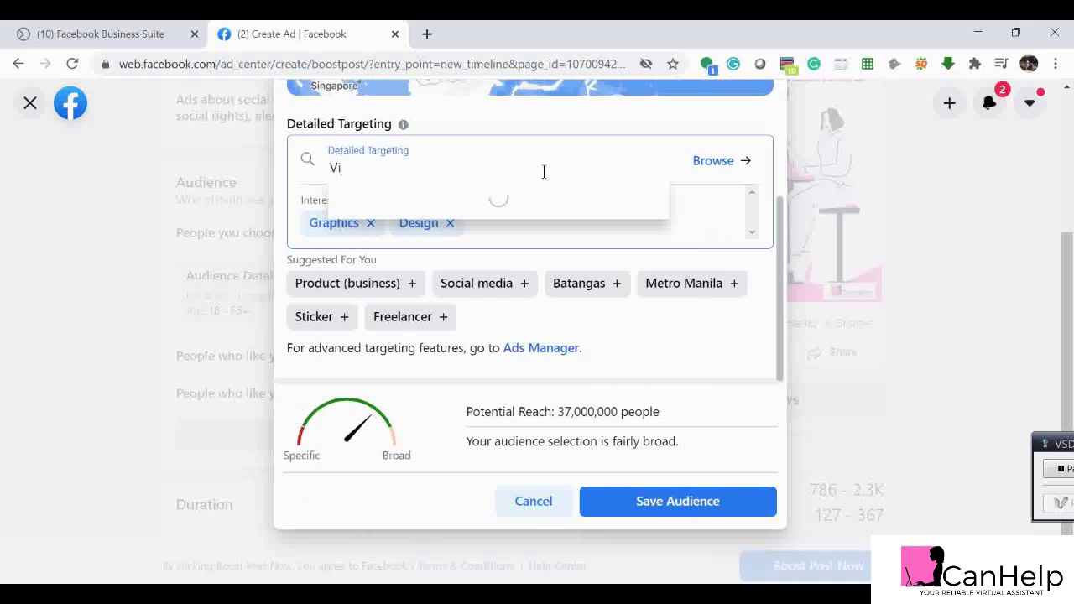
type("rtual Assistant")
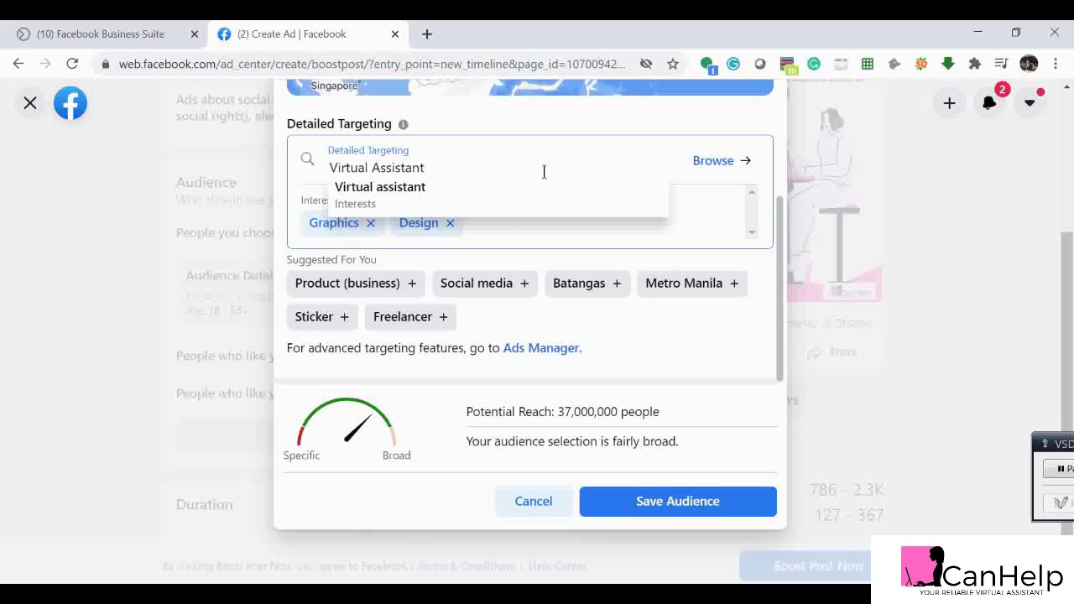
left_click(525, 193)
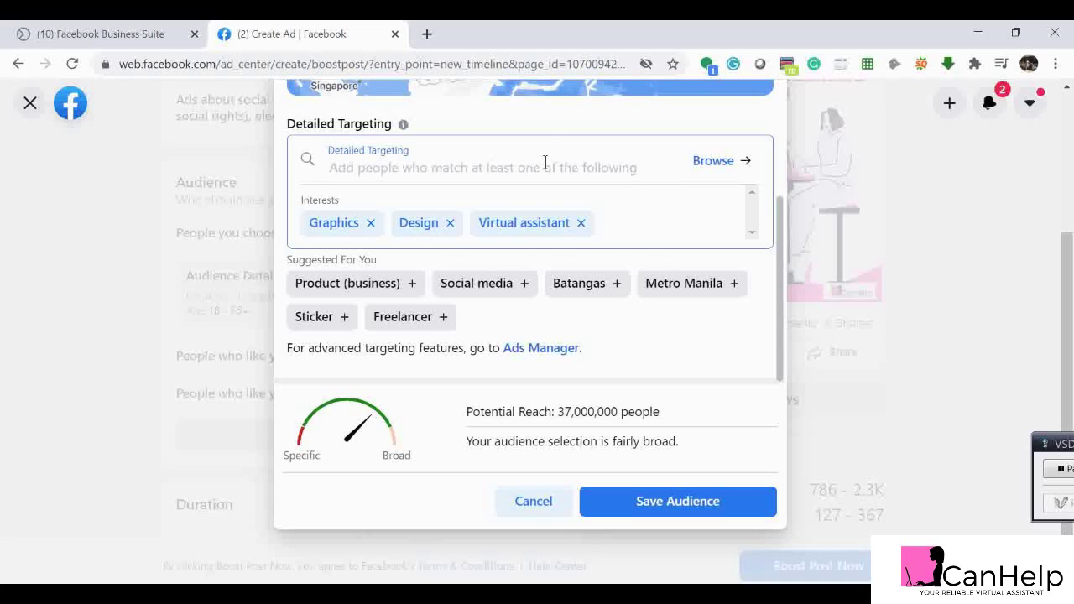
Step: Add the interest Social media to the audience's detailed targeting
type("Social Medi")
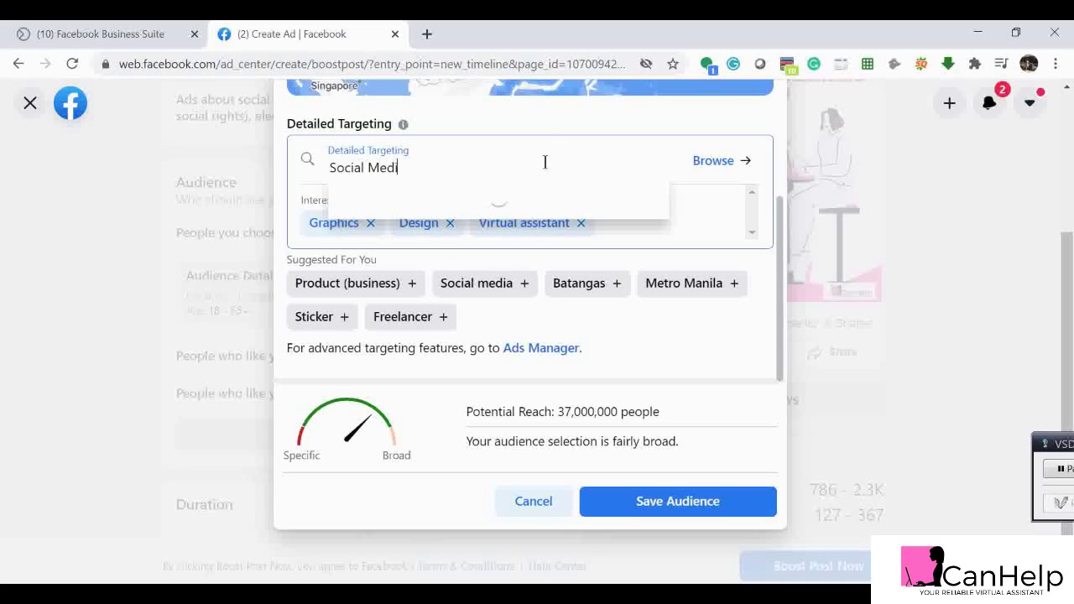
type("a")
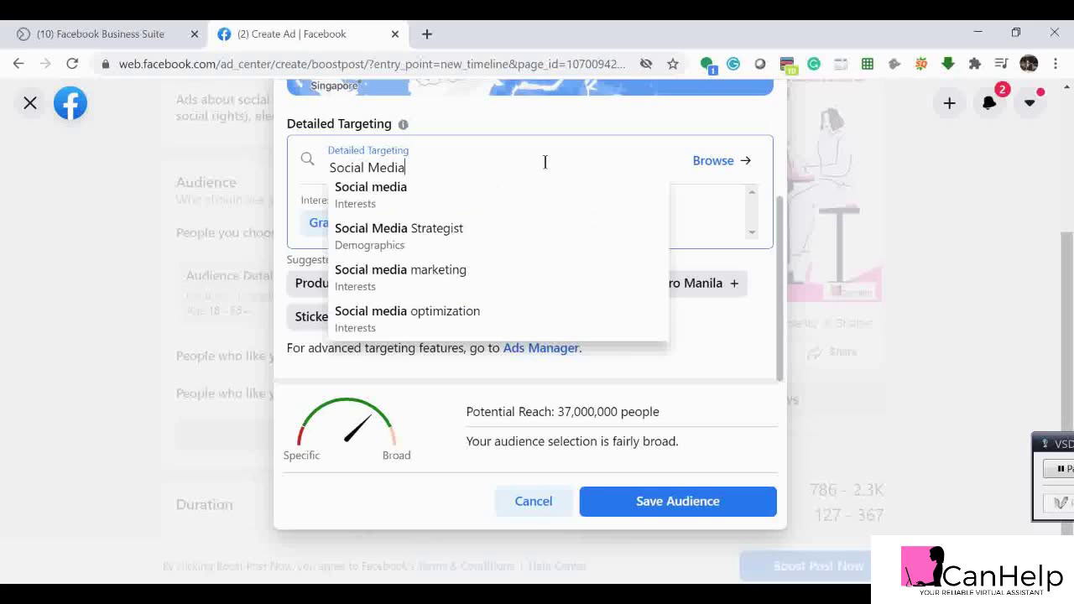
left_click(498, 195)
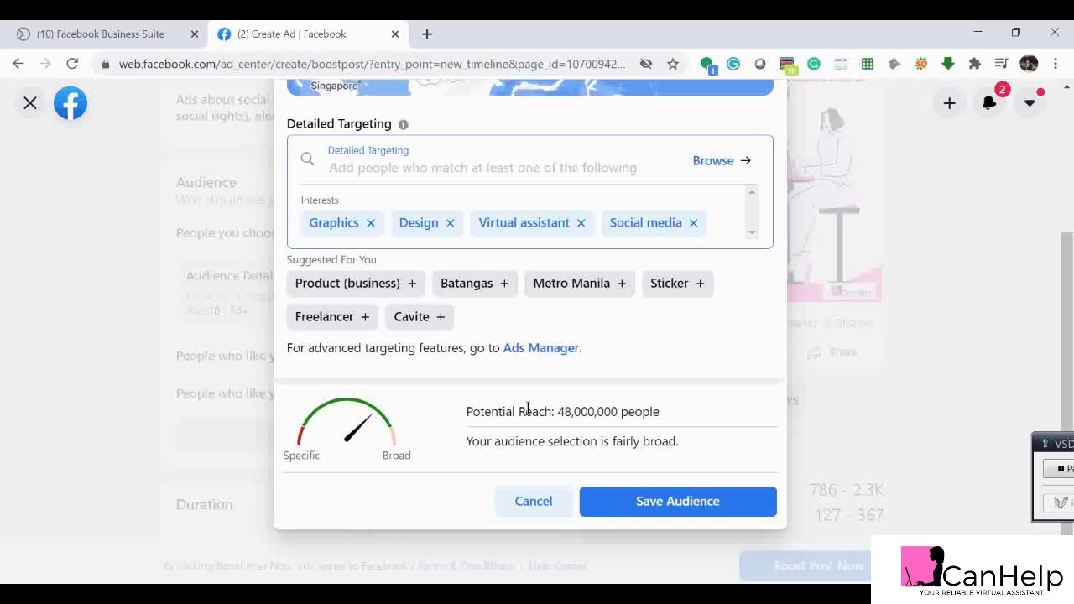
Step: Save the edited audience with its location and detailed targeting interests
scroll(551, 411, "up", 1)
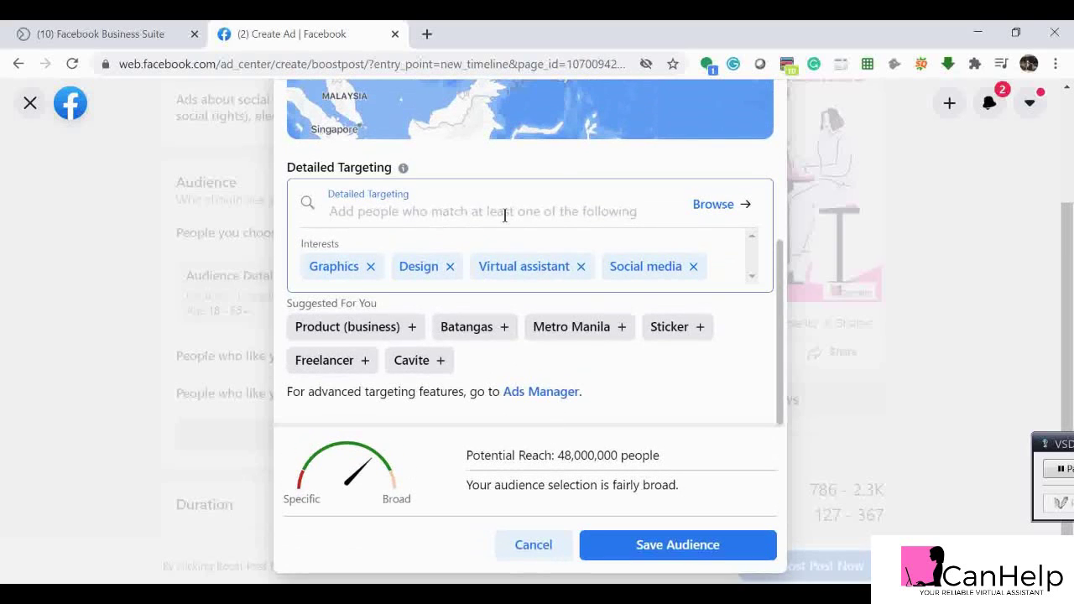
left_click(609, 204)
left_click(609, 204)
left_click(678, 545)
Step: Try a longer duration for the boost and return it to 5 days
scroll(610, 366, "down", 4)
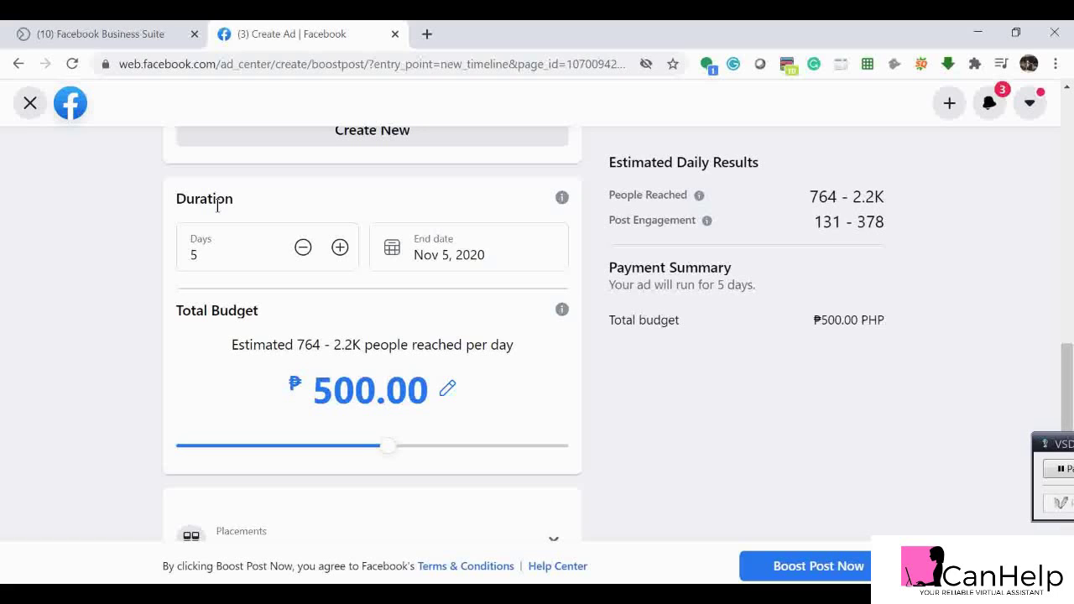
left_click(340, 247)
left_click(340, 248)
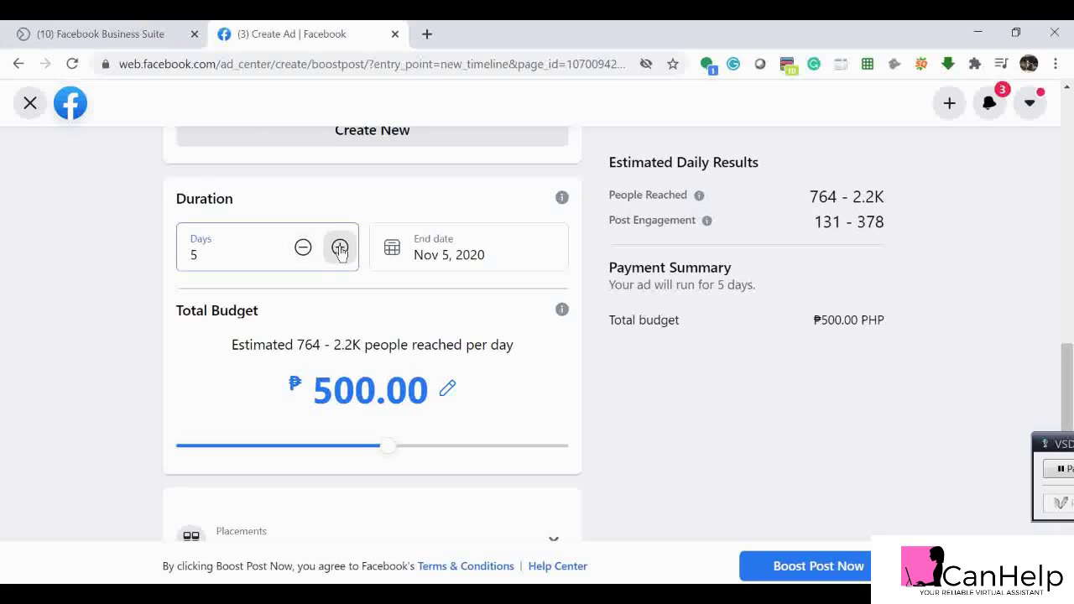
left_click(340, 248)
left_click(301, 250)
left_click(301, 250)
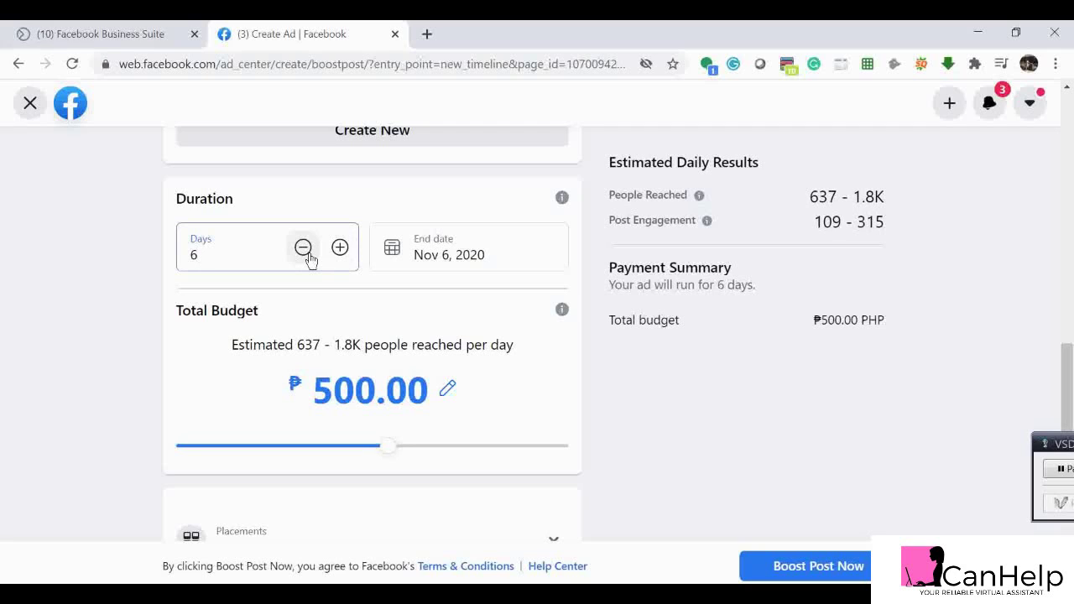
left_click(303, 248)
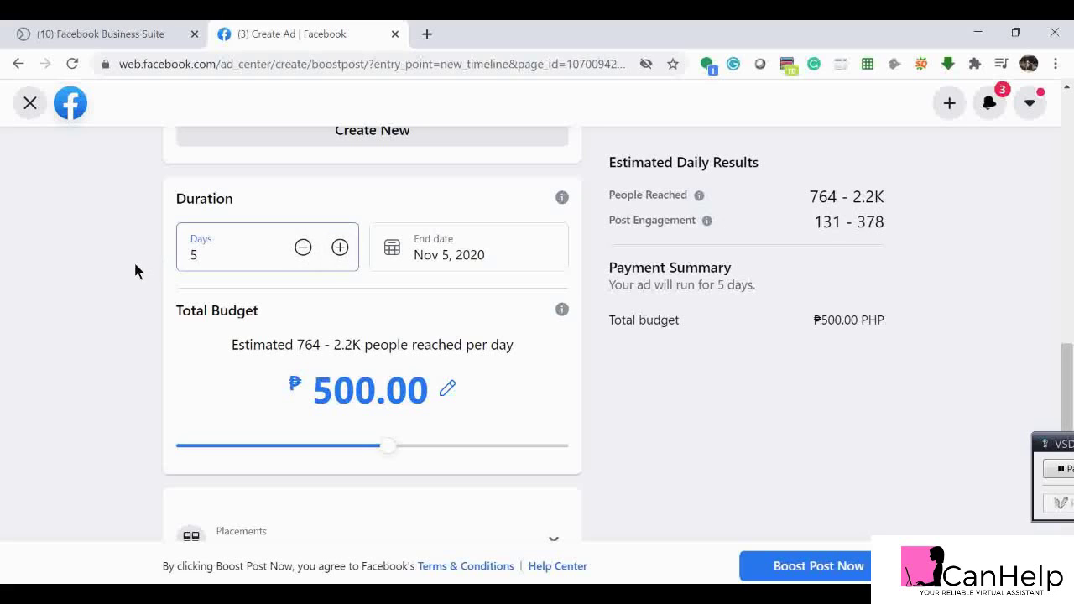
Step: Try different durations for the boost, ending at 10 days
left_click(340, 248)
left_click(340, 249)
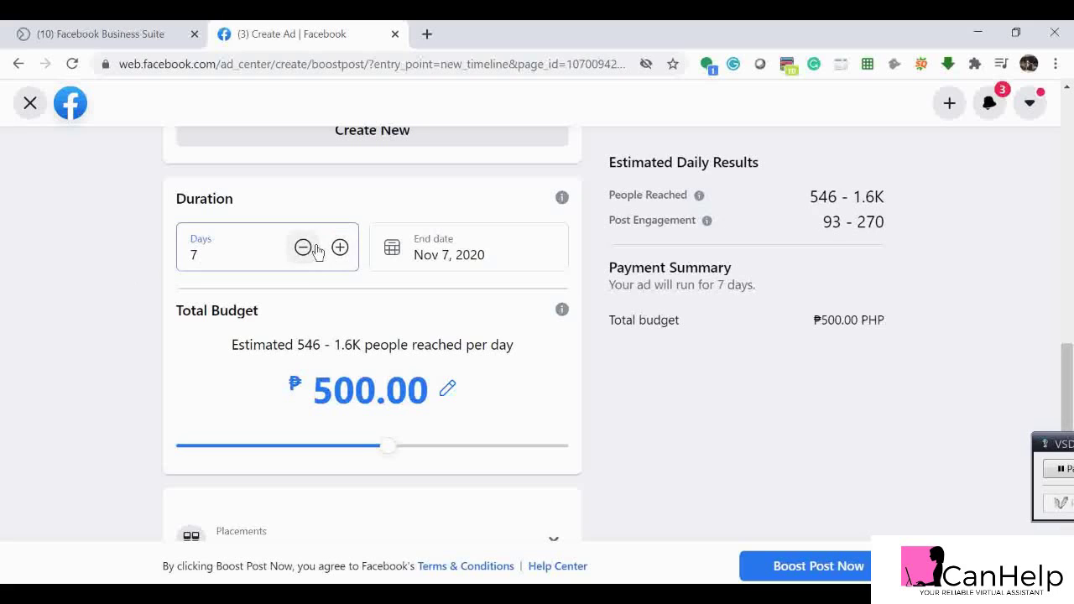
left_click(302, 247)
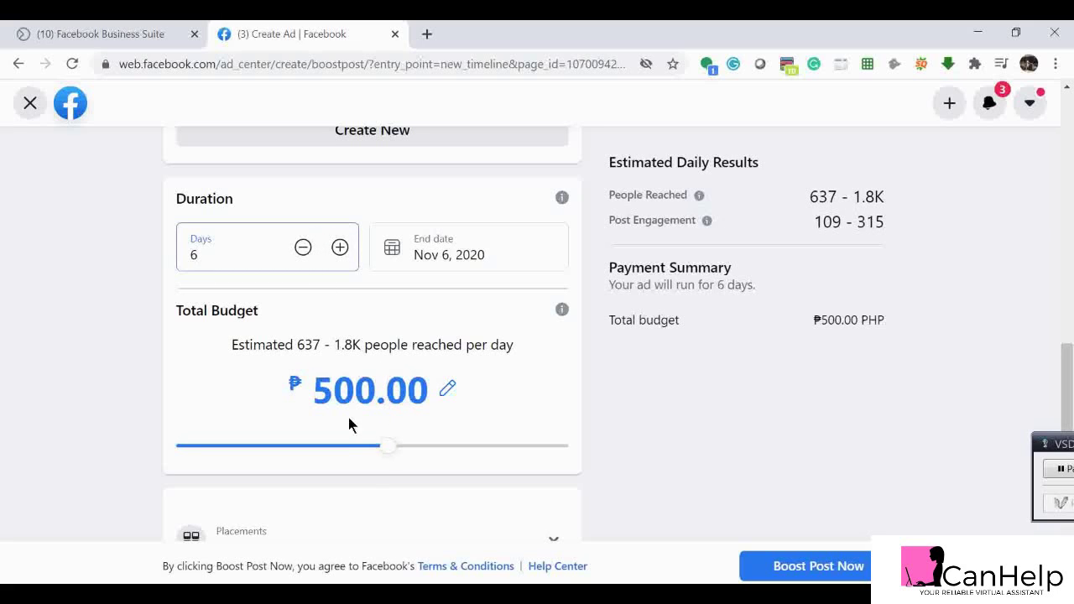
left_click(339, 248)
left_click(341, 250)
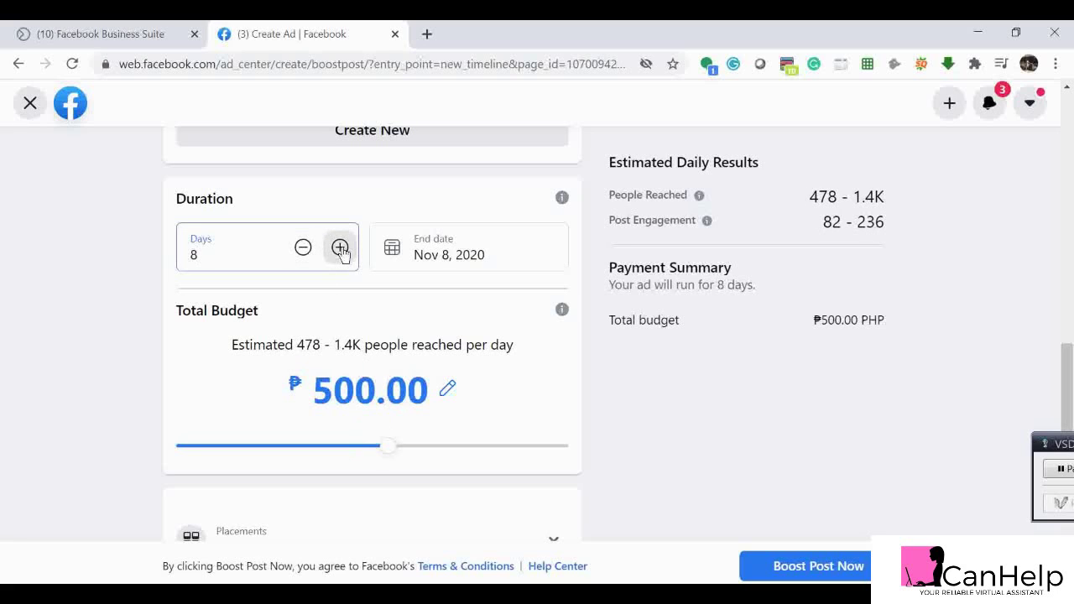
left_click(340, 249)
left_click(340, 249)
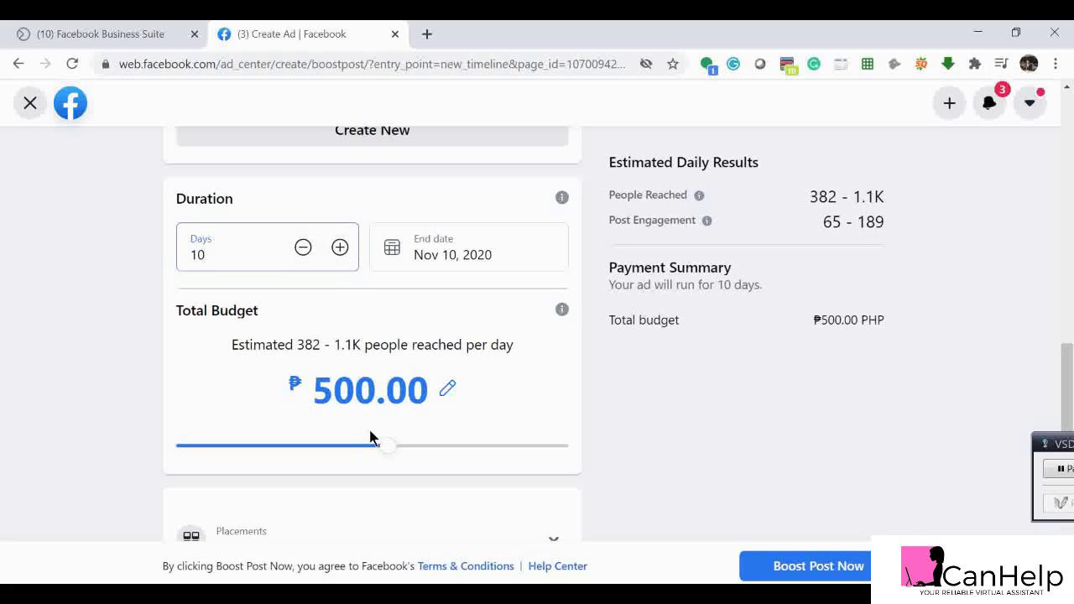
Step: Lower the boost's total budget to ₱250 and check the minimum budget requirement
left_click_drag(381, 449, 355, 449)
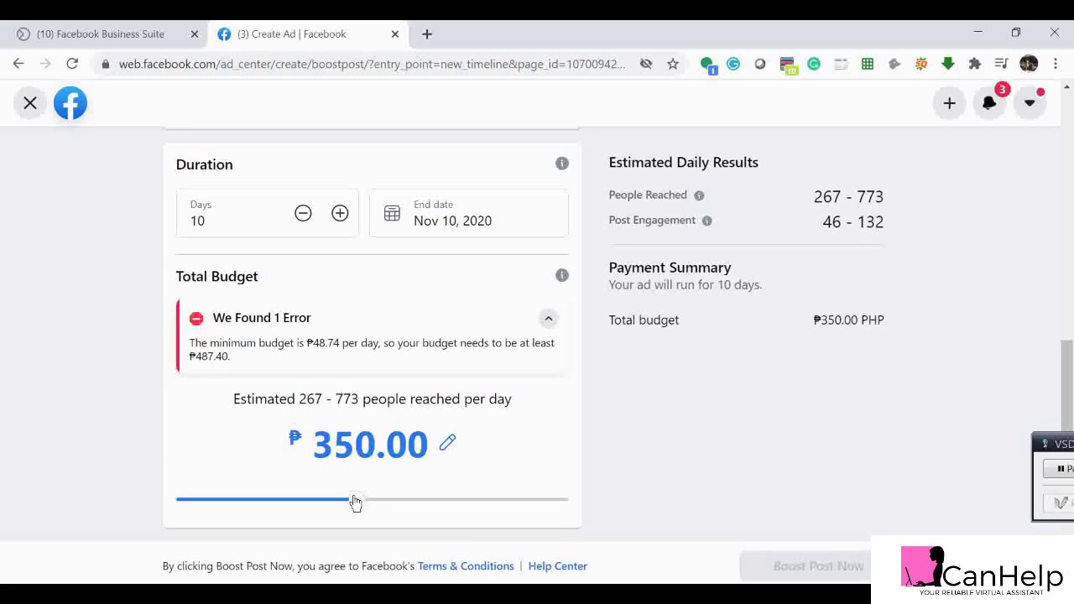
left_click_drag(354, 501, 322, 501)
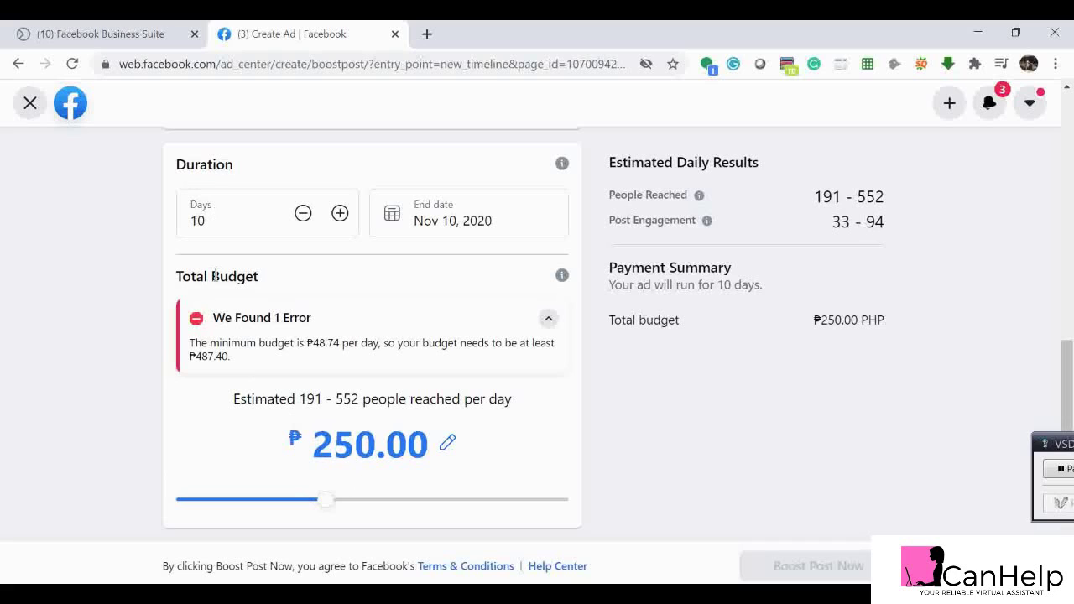
mouse_move(228, 355)
left_mouse_down()
mouse_move(190, 342)
mouse_move(212, 342)
left_mouse_up()
left_click(240, 363)
Step: Shorten the boost's duration to 5 days
left_click(300, 223)
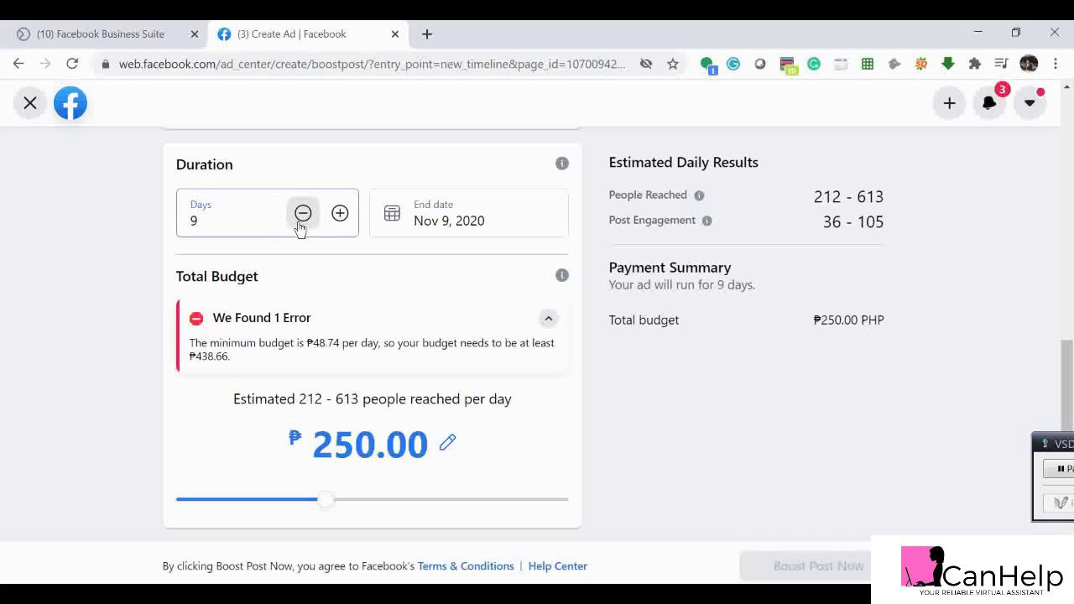
left_click(301, 223)
left_click(301, 223)
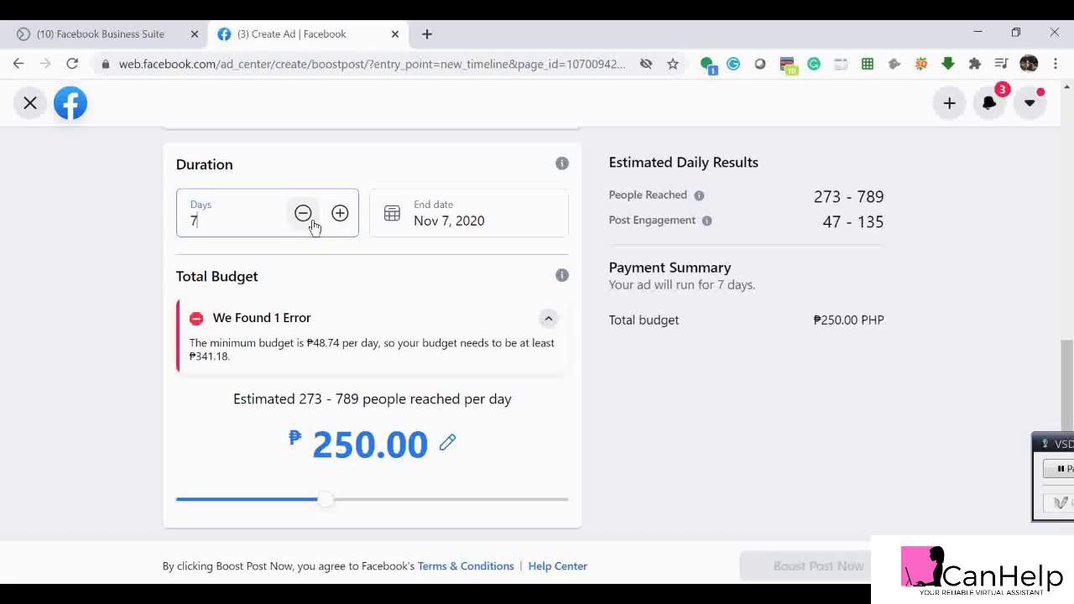
left_click(304, 215)
left_click(306, 218)
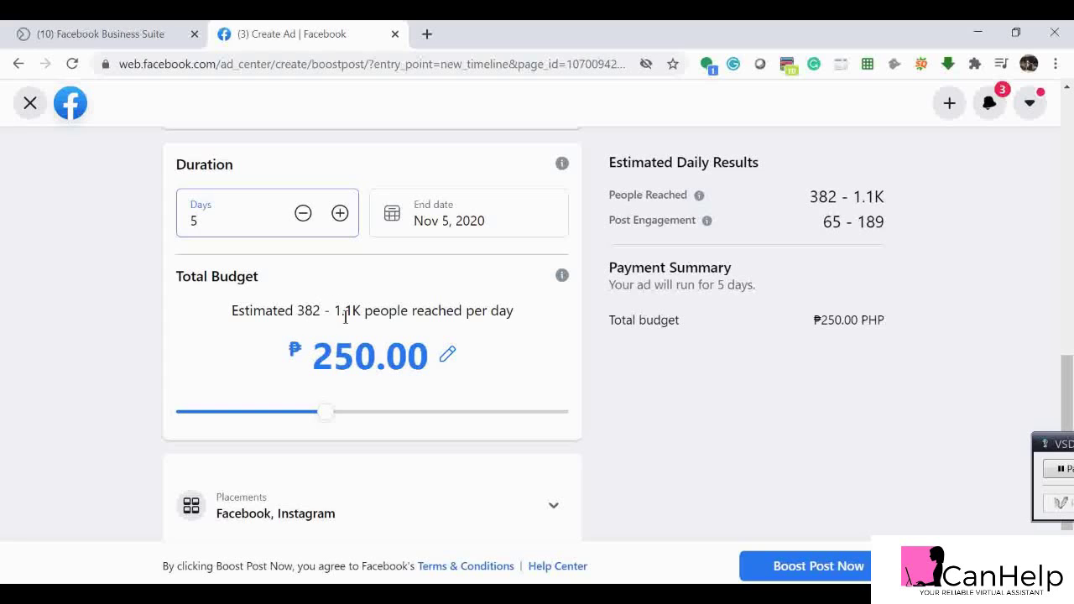
Step: Shorten the boost's duration to 2 days
left_click(302, 215)
left_click(303, 214)
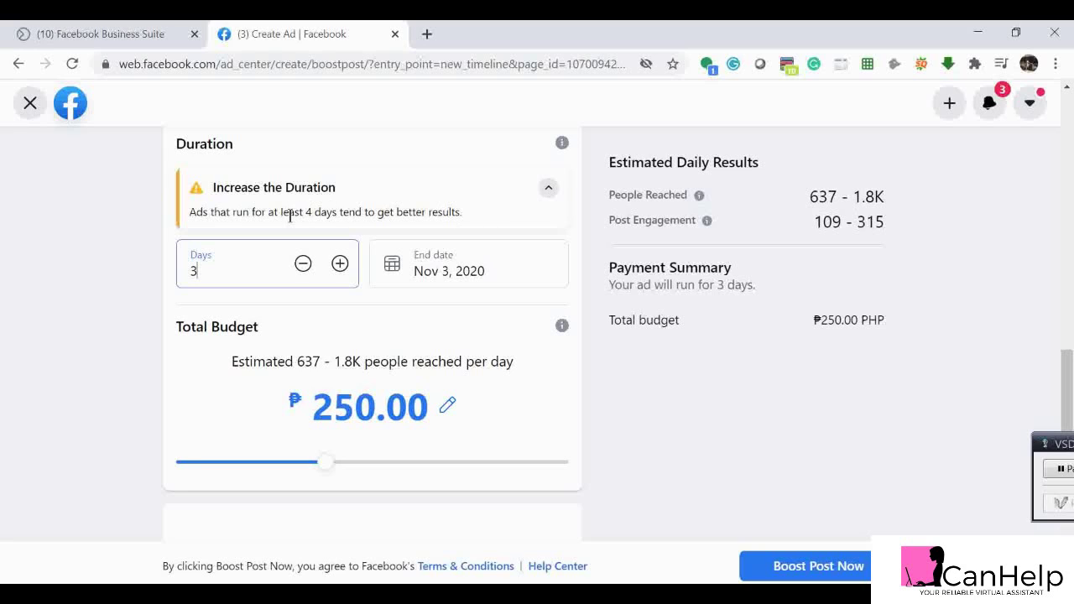
left_click(302, 264)
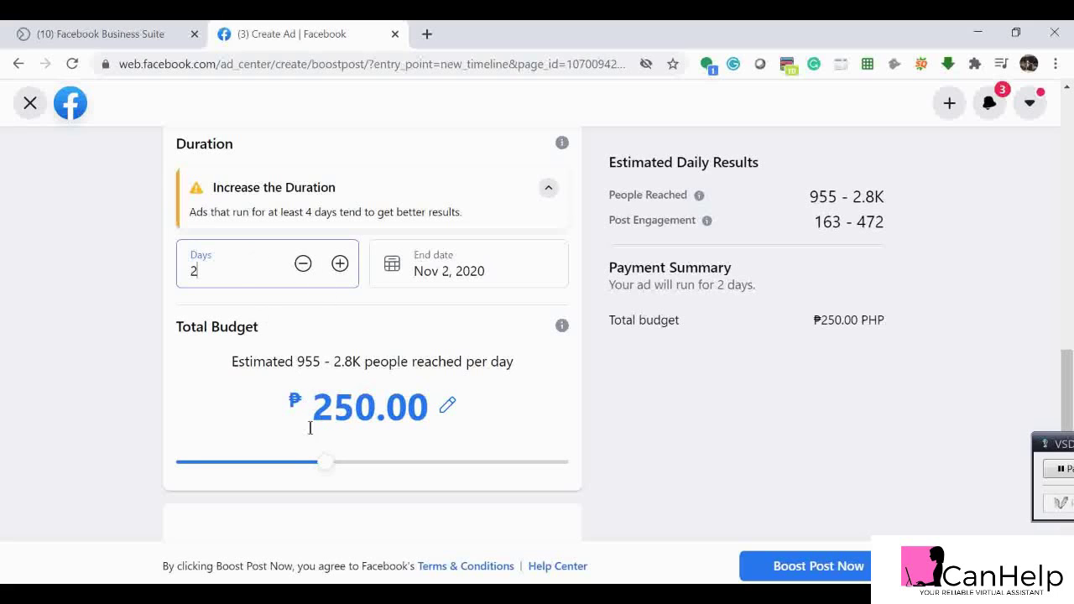
Step: Reduce the boost's total budget to ₱100 and further down to ₱80
left_click(325, 472)
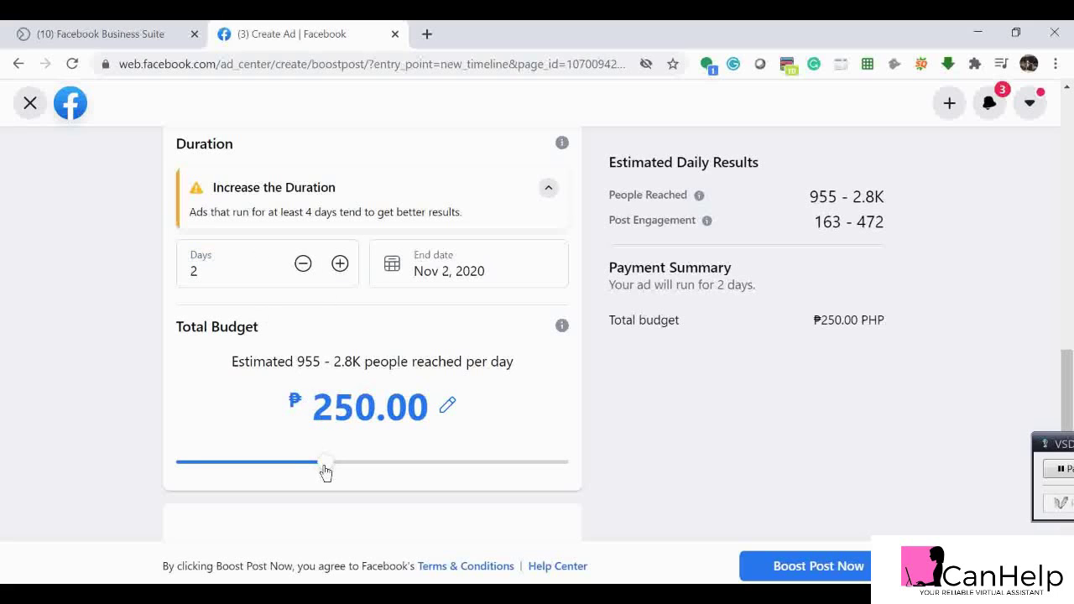
left_click_drag(325, 473, 206, 467)
left_click_drag(213, 511, 220, 524)
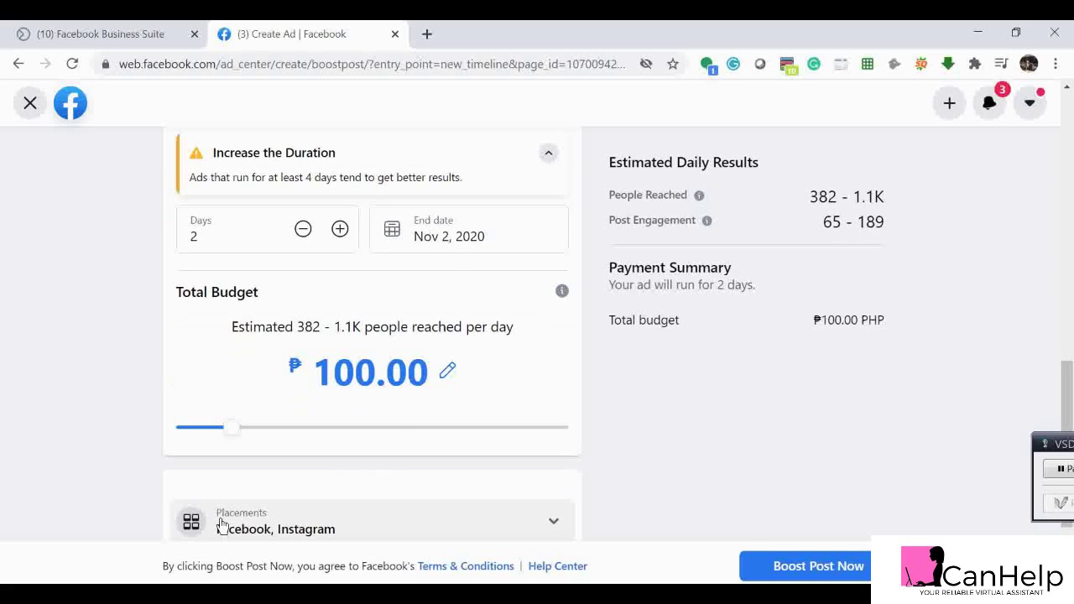
left_click_drag(227, 429, 215, 434)
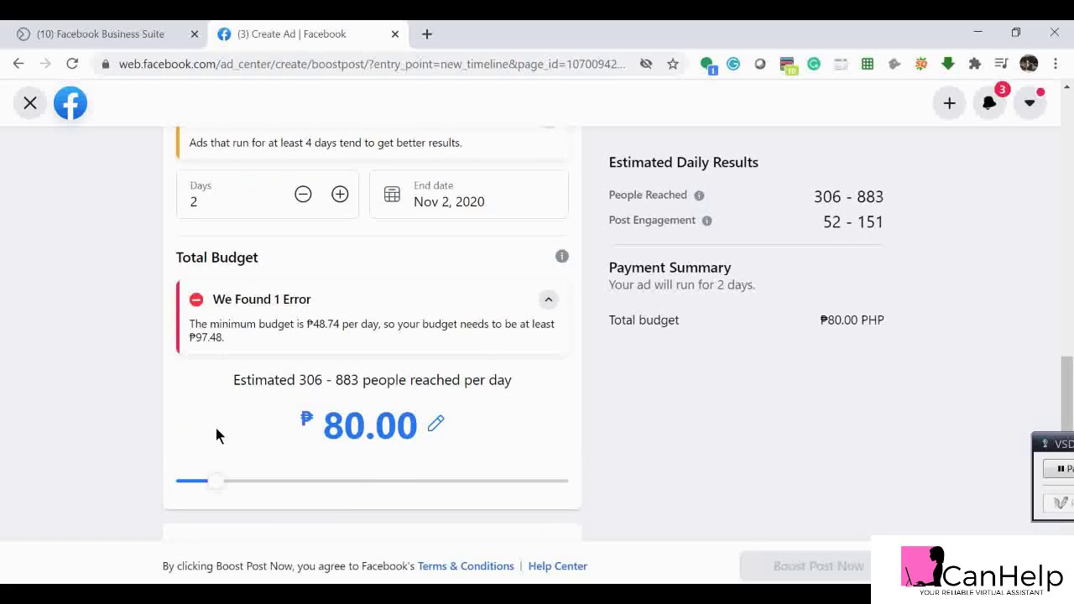
Step: Enter a duration of 12 days for the boost
left_click(221, 211)
left_click_drag(224, 336, 191, 336)
left_click_drag(201, 201, 183, 197)
type("10")
key("BackSpace")
type("2")
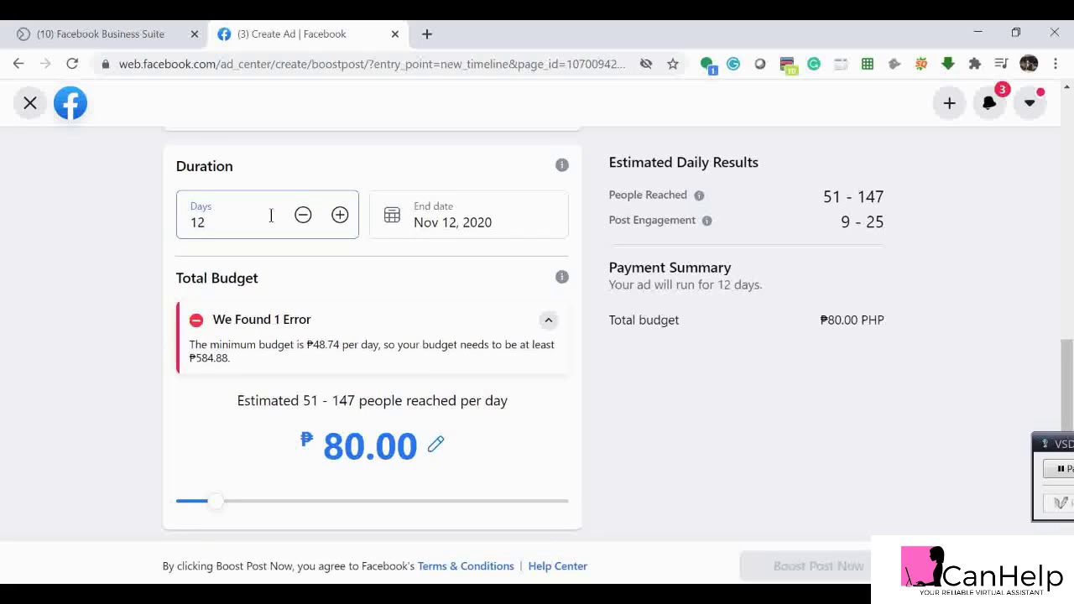
Step: Set the boost's duration to 5 days and its total budget to ₱250
left_click_drag(213, 220, 164, 225)
type("5")
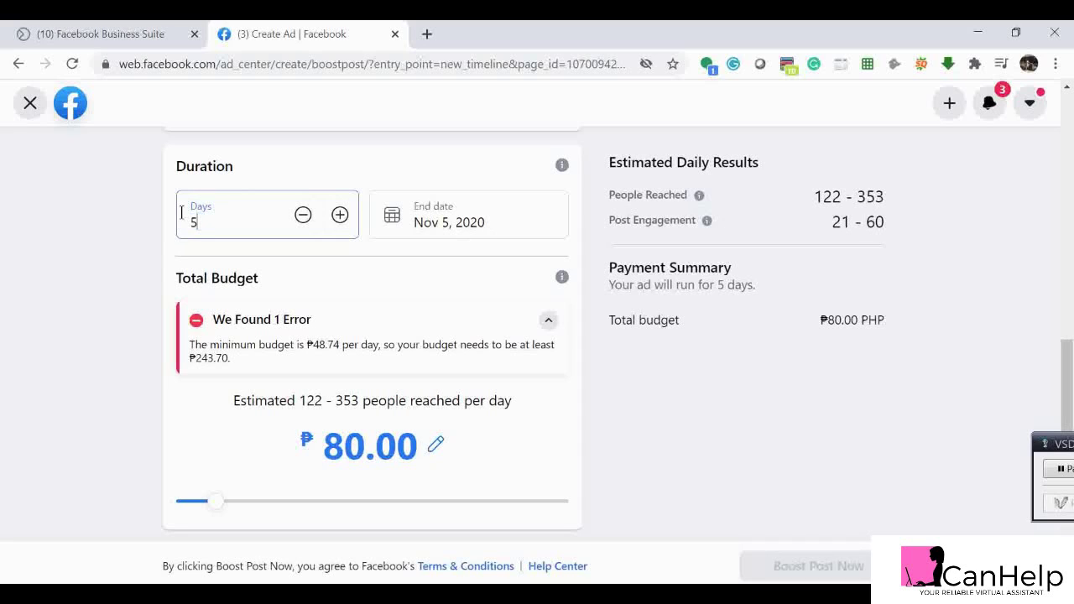
double_click(133, 251)
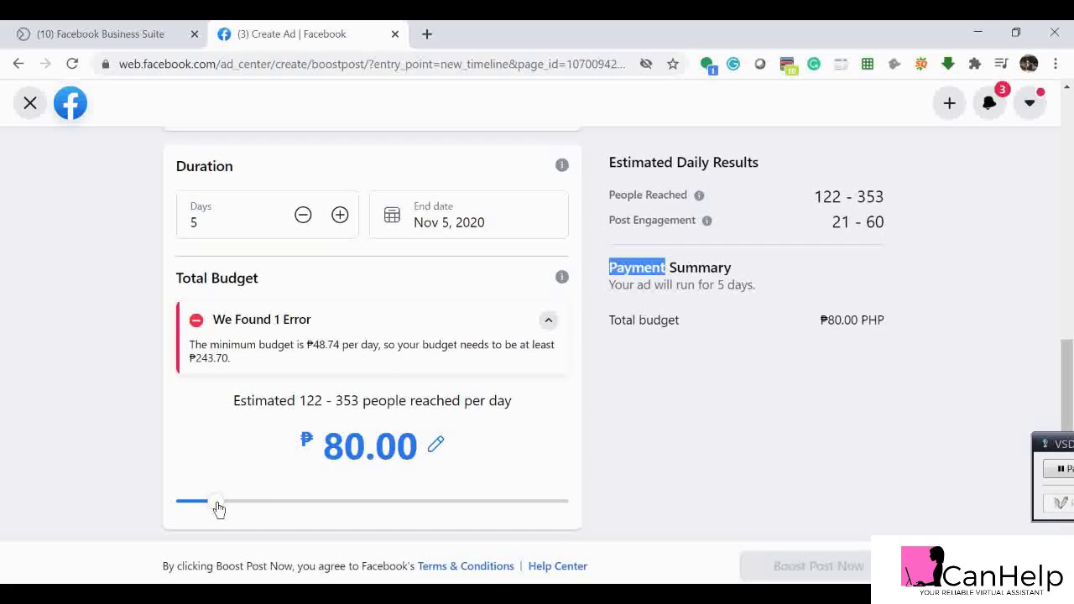
left_click_drag(218, 509, 328, 511)
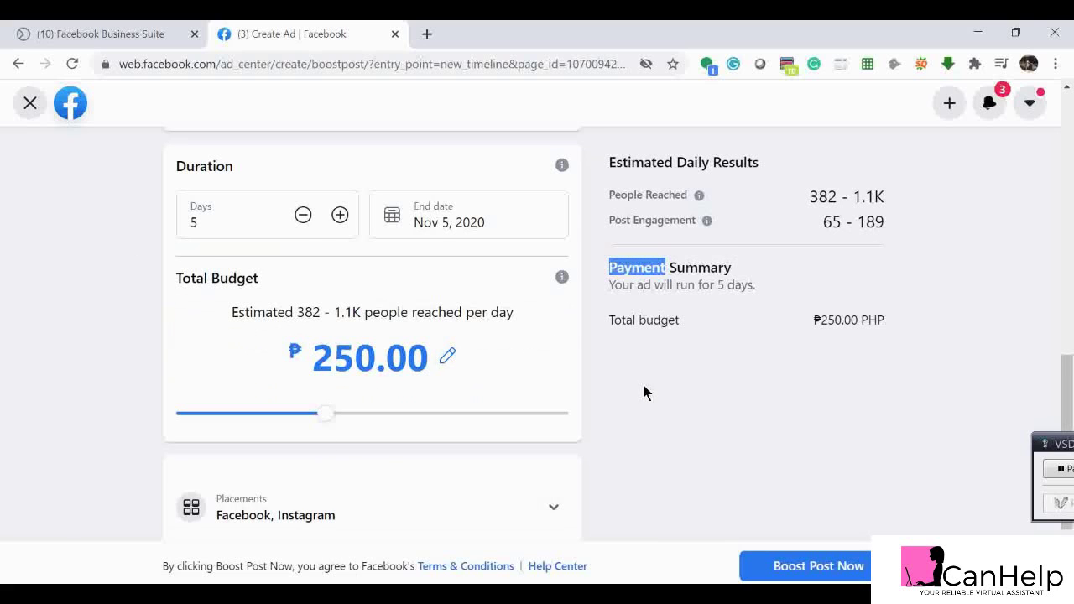
Step: Expand the ad's placements and include Instagram alongside Facebook
scroll(642, 391, "up", 2)
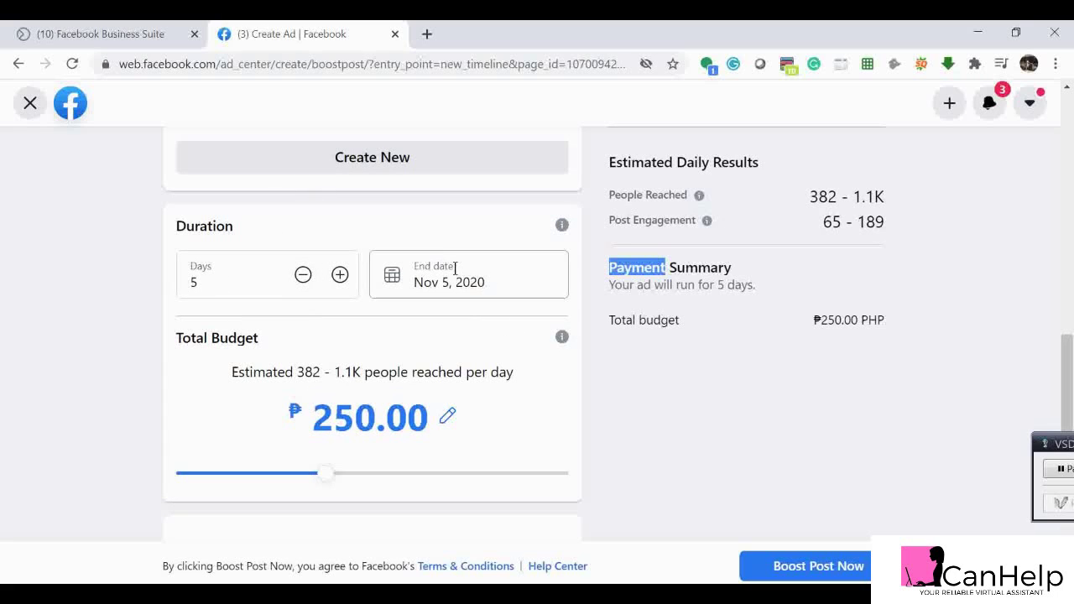
scroll(489, 492, "down", 3)
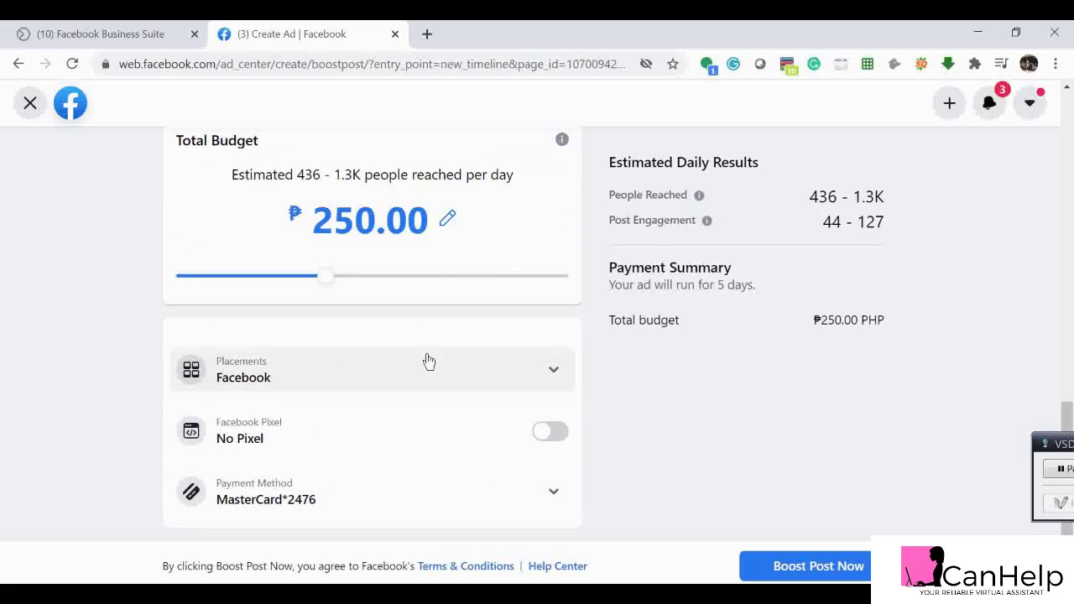
left_click(549, 379)
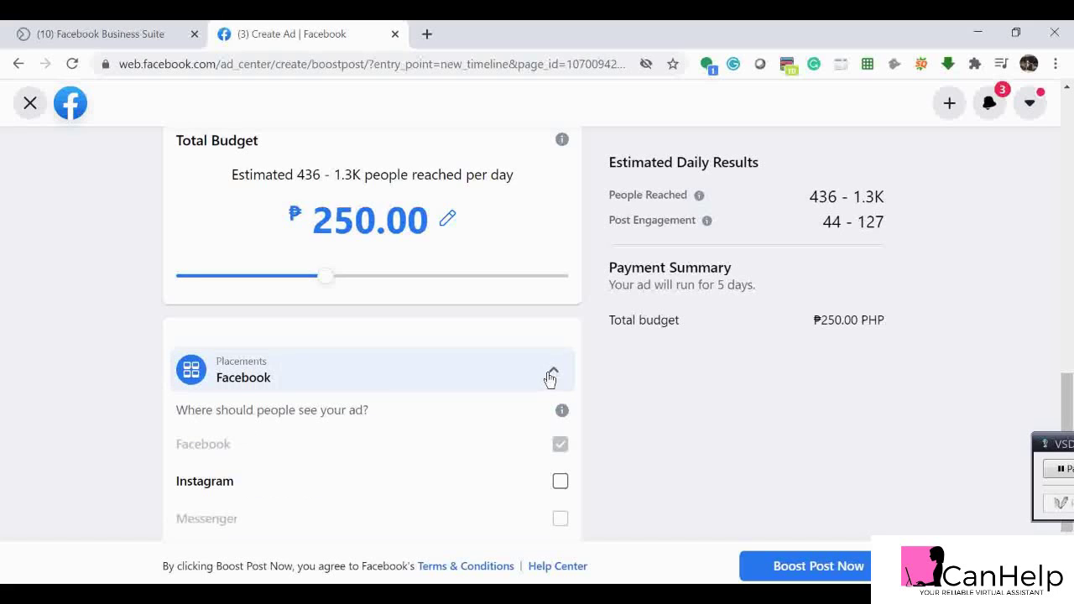
left_click(555, 491)
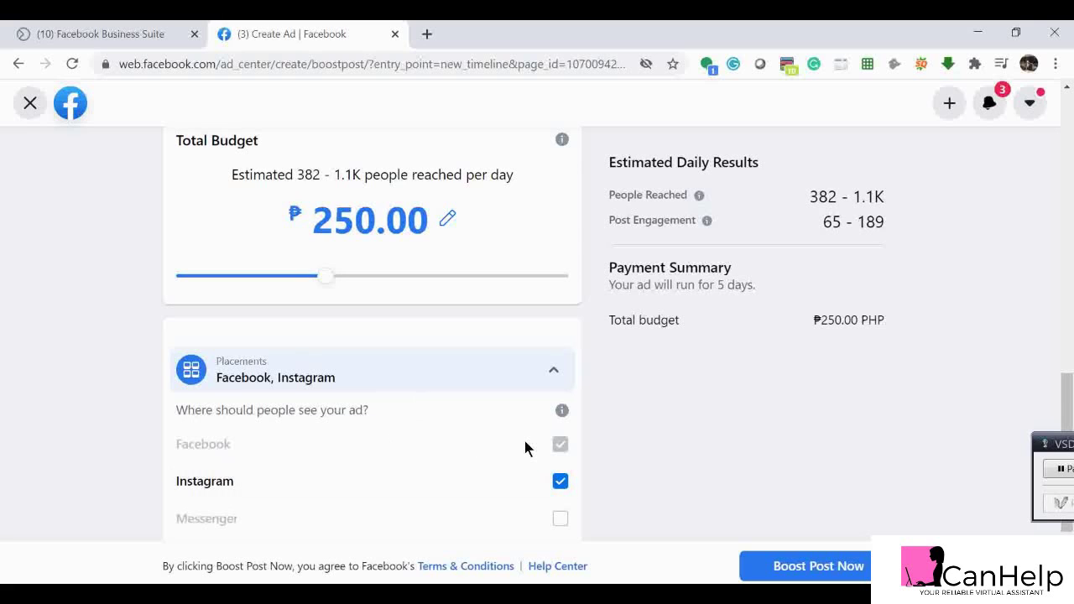
scroll(524, 440, "down", 1)
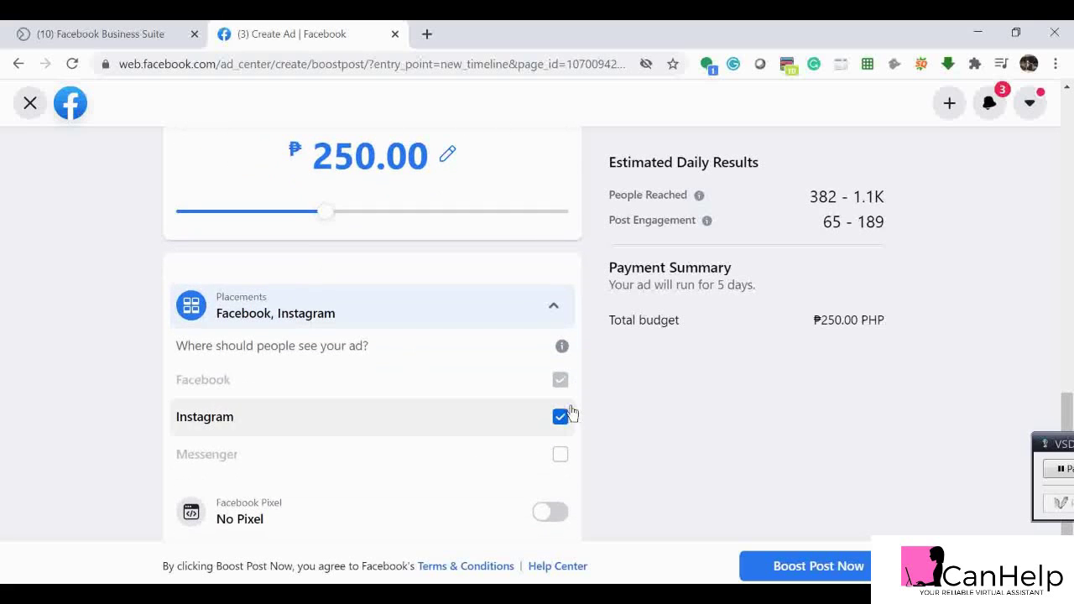
Step: Remove Instagram from the ad's placements so only Facebook is included, and collapse the placement options
left_click(561, 416)
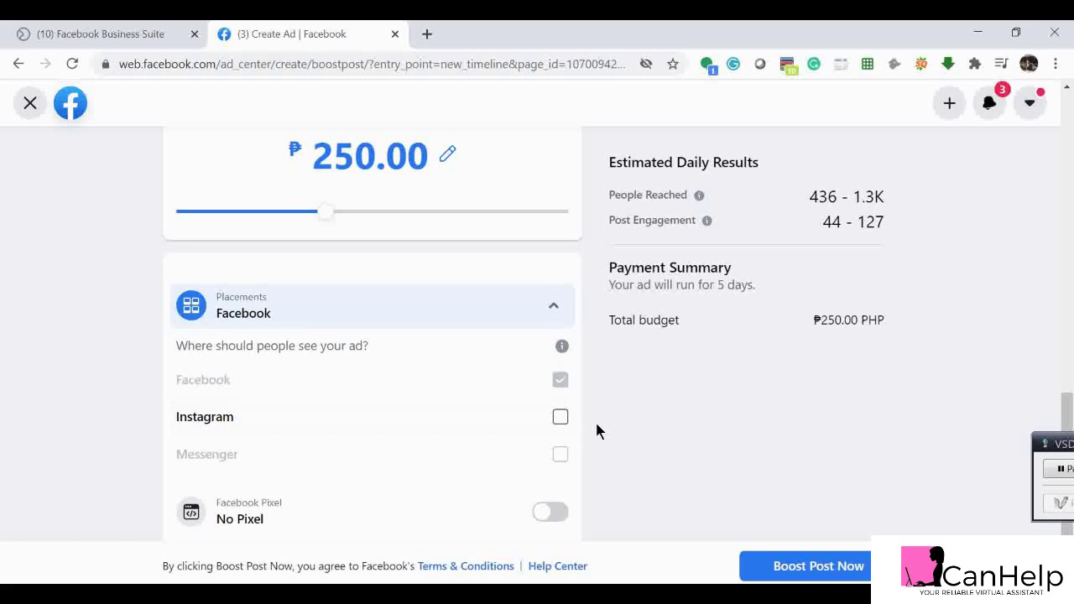
left_click(554, 302)
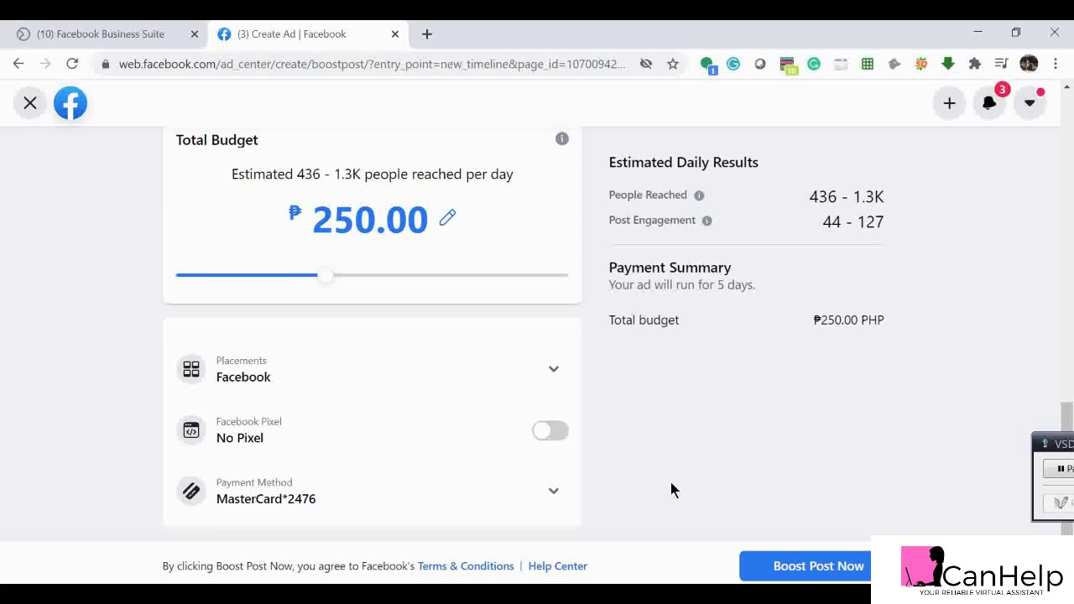
Step: Review the boost's audience details, duration and total budget settings
scroll(670, 490, "up", 3)
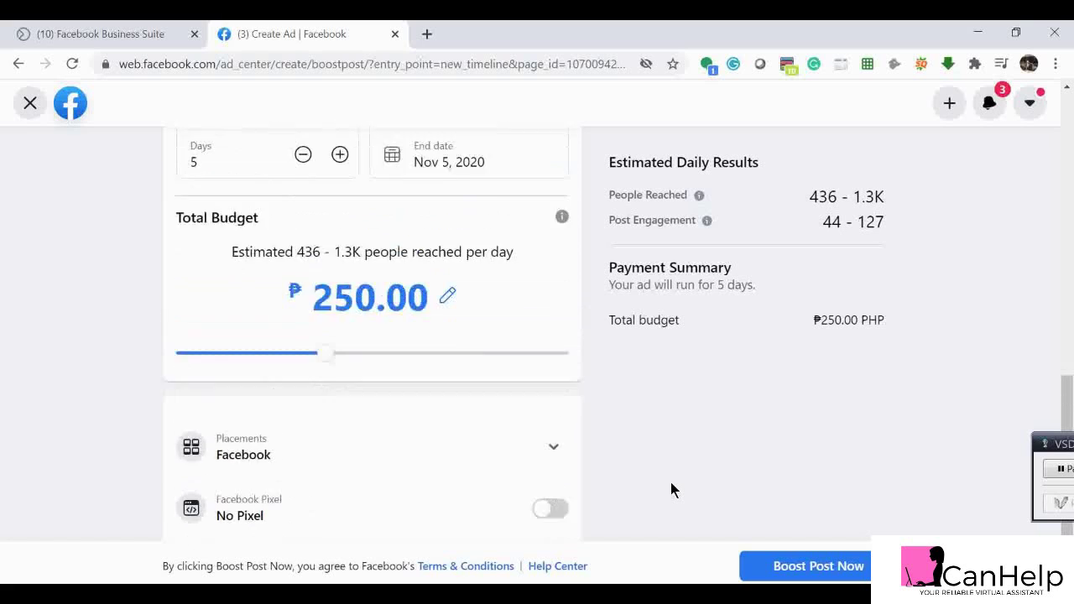
scroll(985, 184, "up", 3)
scroll(985, 185, "up", 1)
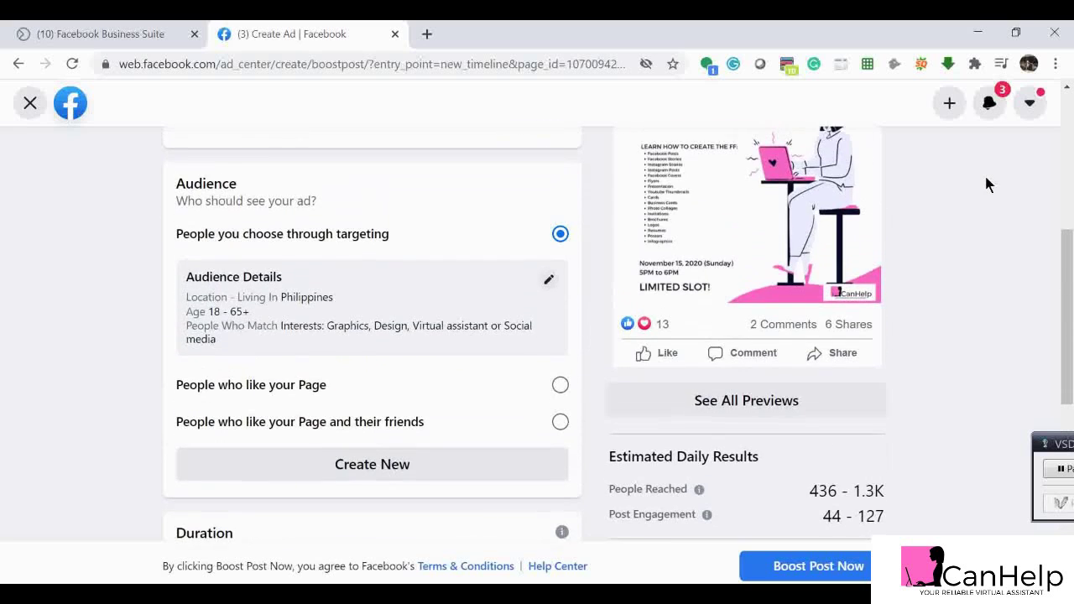
scroll(986, 185, "down", 2)
scroll(876, 351, "down", 3)
scroll(876, 346, "up", 1)
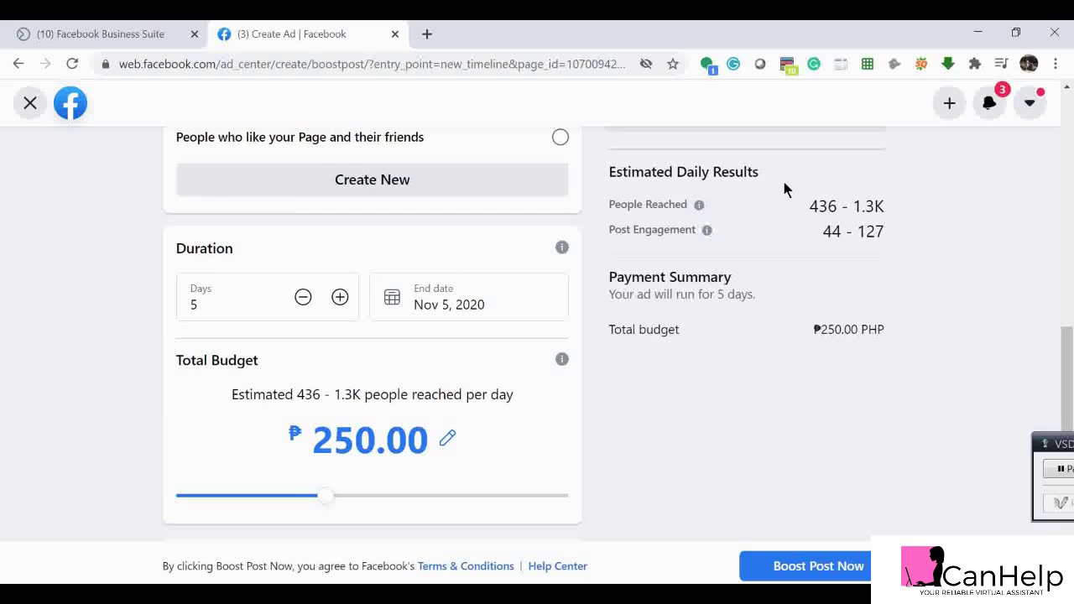
scroll(414, 280, "up", 3)
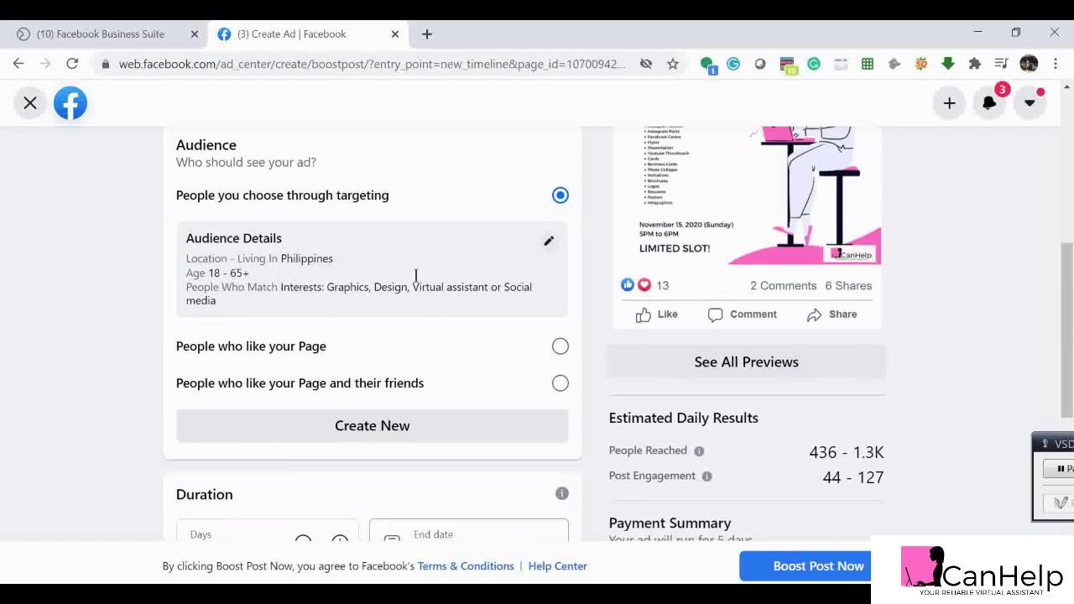
scroll(414, 273, "down", 3)
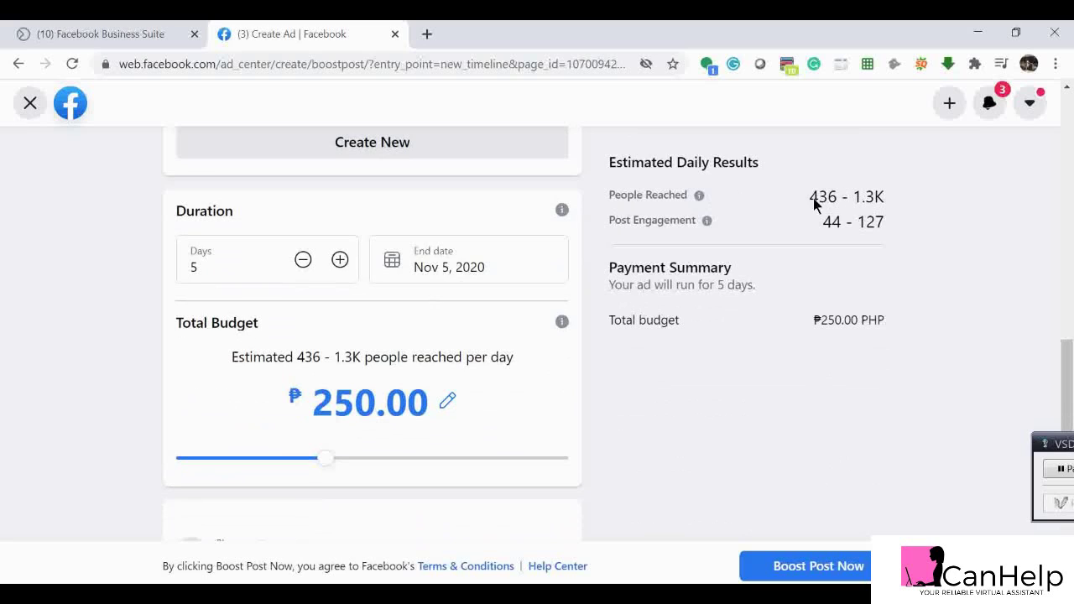
Step: Examine the estimated daily reach and post engagement, along with the payment summary for the boost
left_click_drag(842, 196, 884, 196)
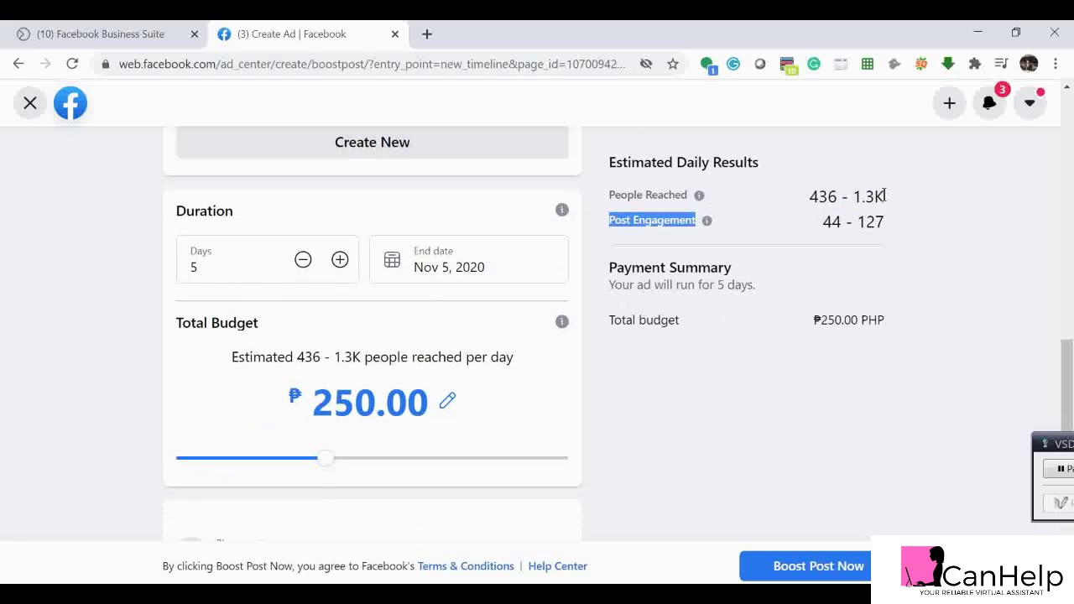
left_click(884, 196)
left_click_drag(888, 226, 823, 221)
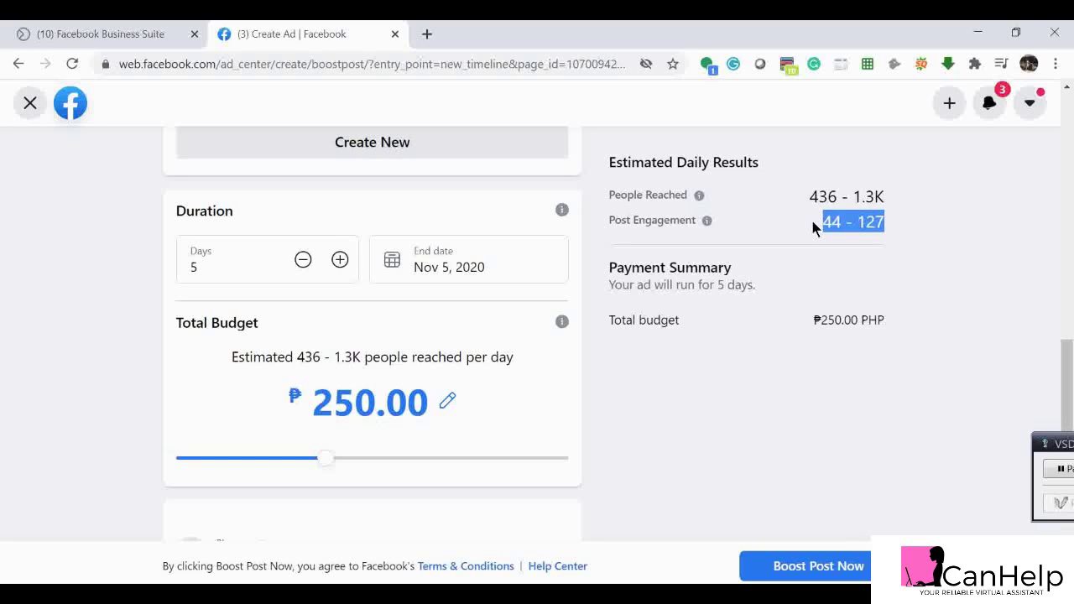
left_click_drag(810, 210, 896, 246)
scroll(896, 247, "down", 1)
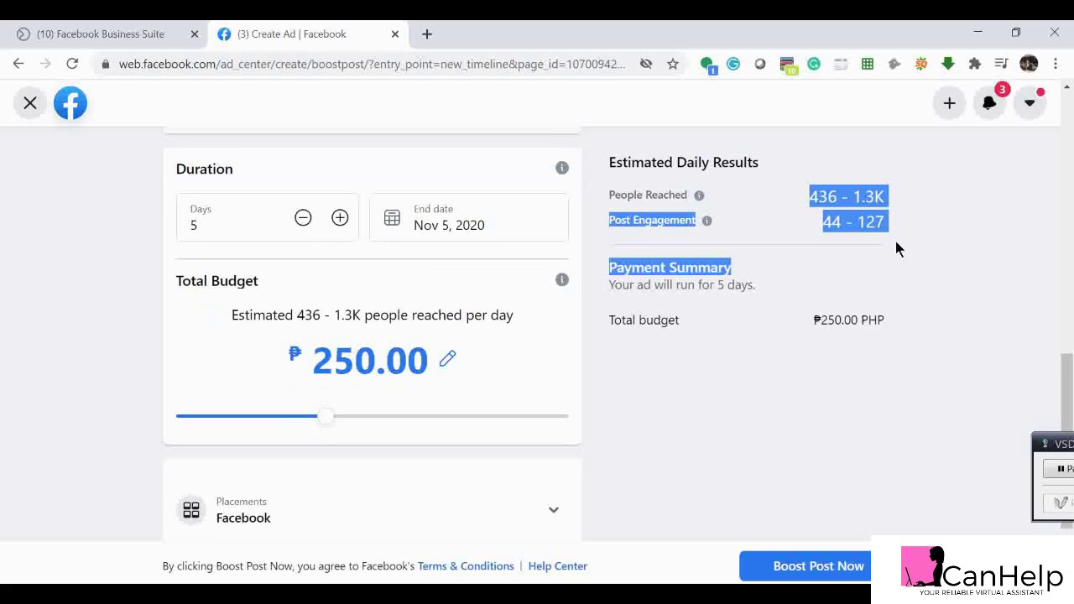
left_click(727, 283)
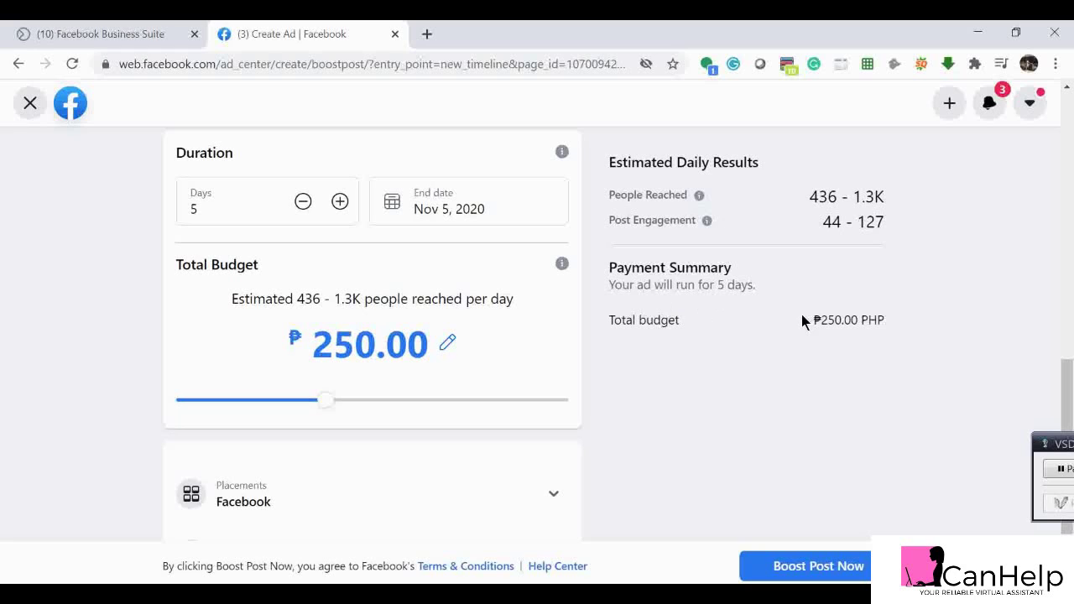
left_click_drag(803, 319, 896, 327)
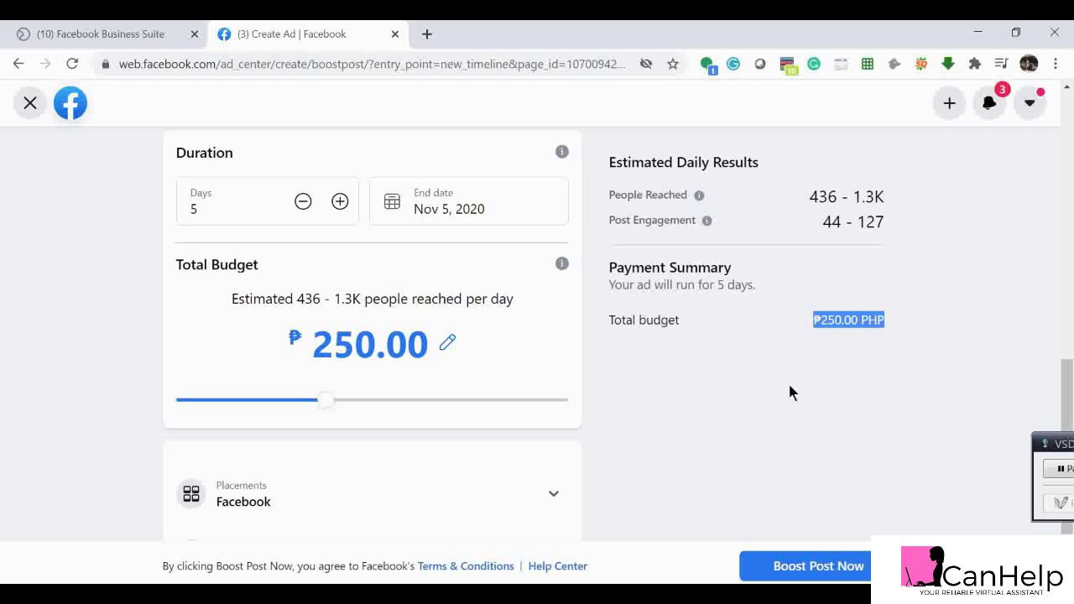
Step: Check the complete boost setup once more and submit the post's boost
scroll(790, 391, "up", 10)
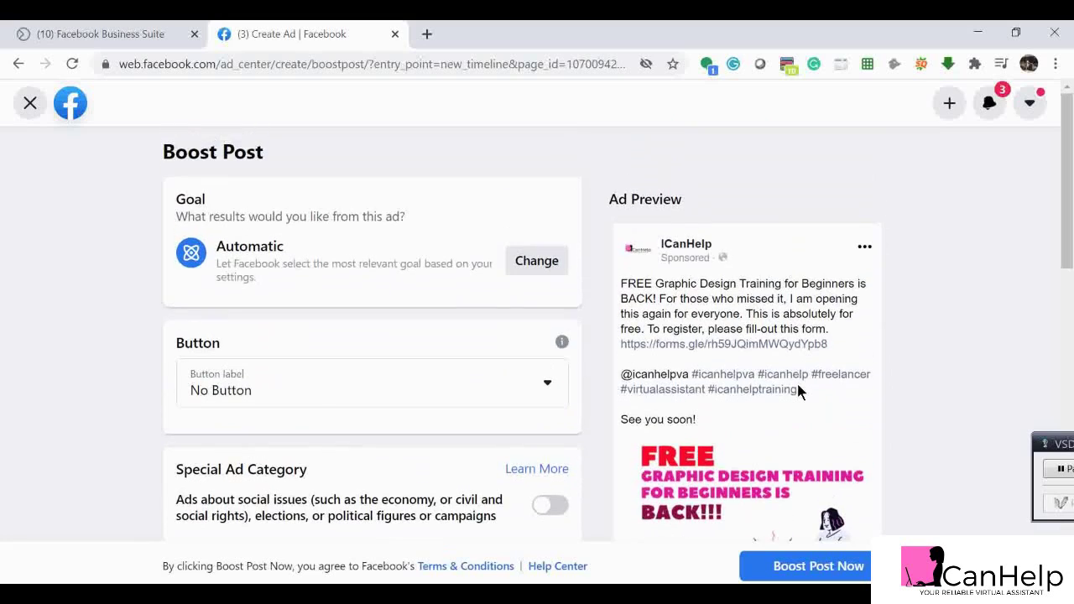
scroll(798, 392, "down", 8)
scroll(797, 391, "up", 8)
scroll(797, 392, "down", 8)
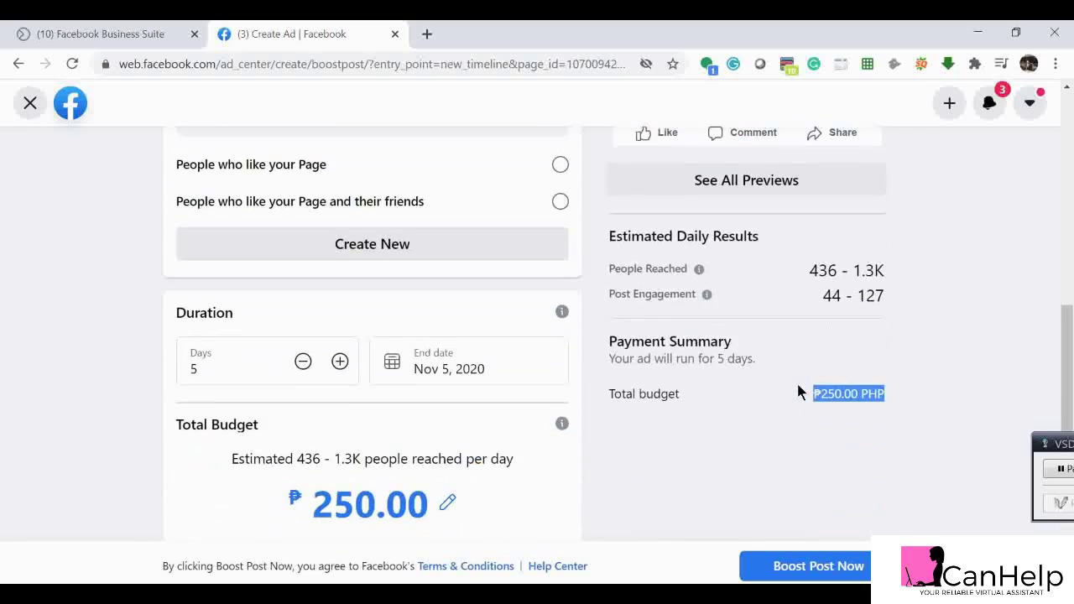
scroll(797, 392, "up", 8)
scroll(797, 391, "down", 7)
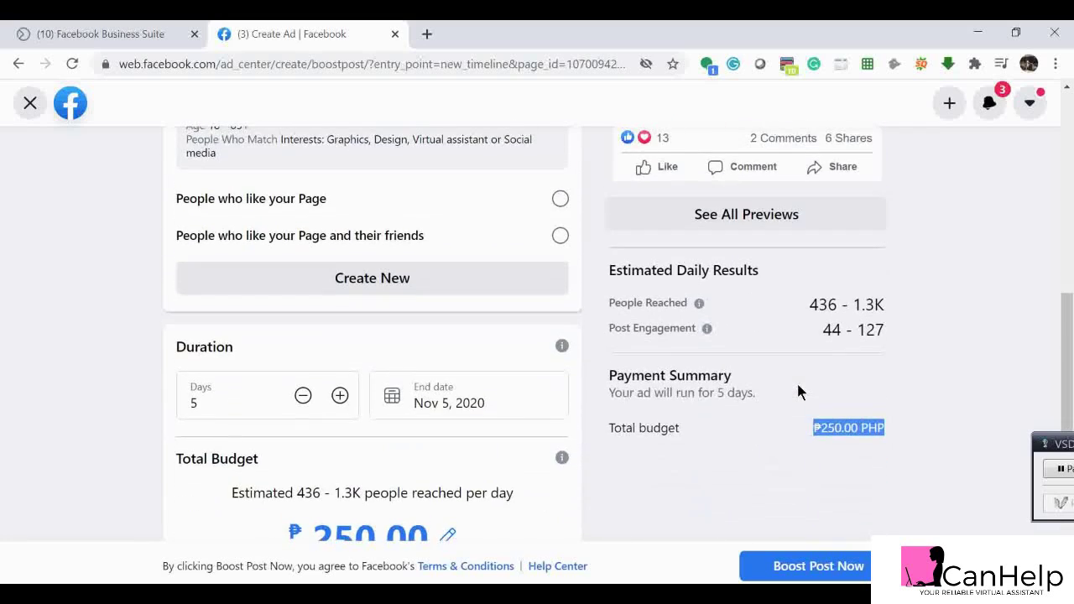
scroll(798, 388, "up", 1)
scroll(798, 388, "down", 4)
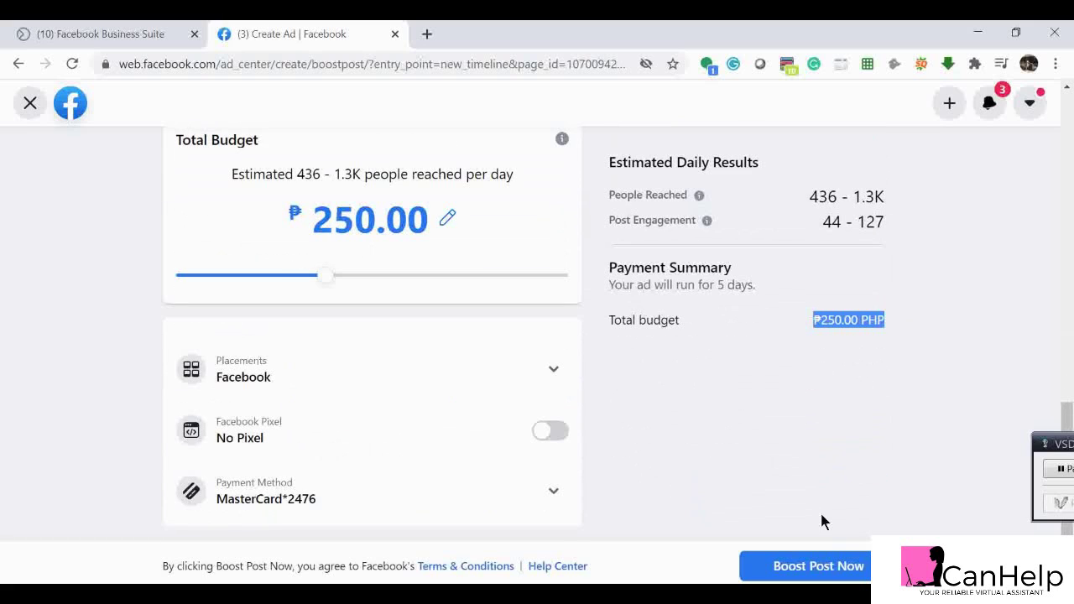
left_click(814, 567)
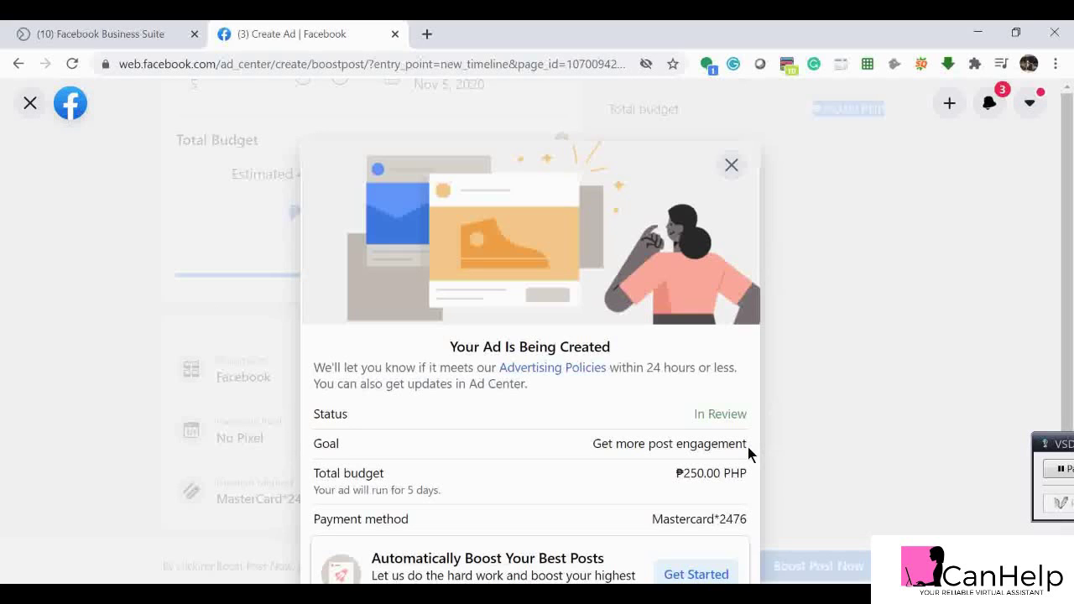
Step: Read through the created ad's status, goal, budget and payment summary, and go to Ad Center
scroll(746, 453, "down", 2)
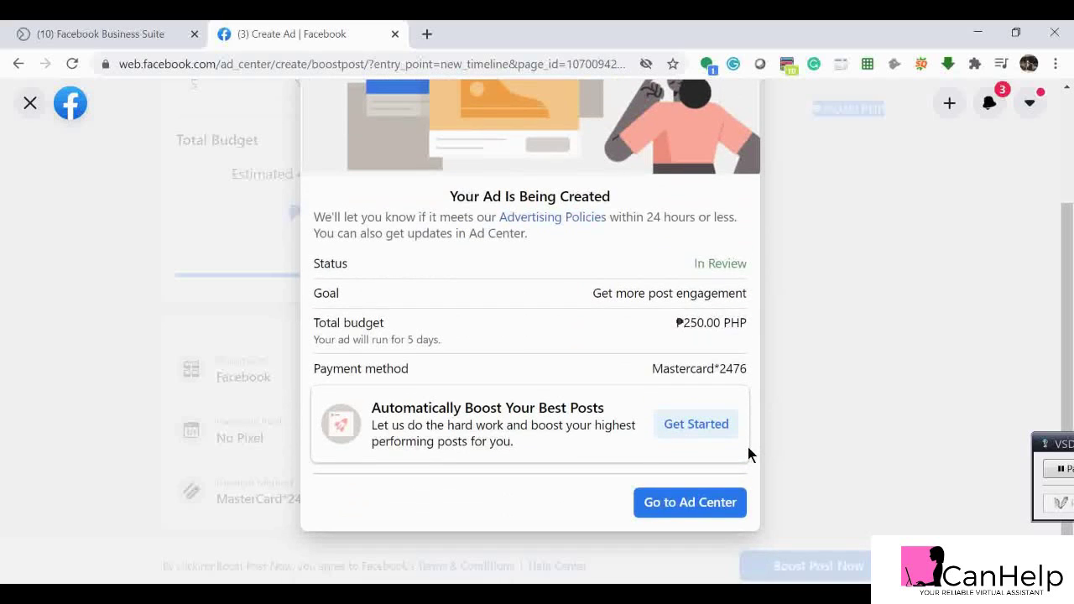
scroll(748, 453, "up", 1)
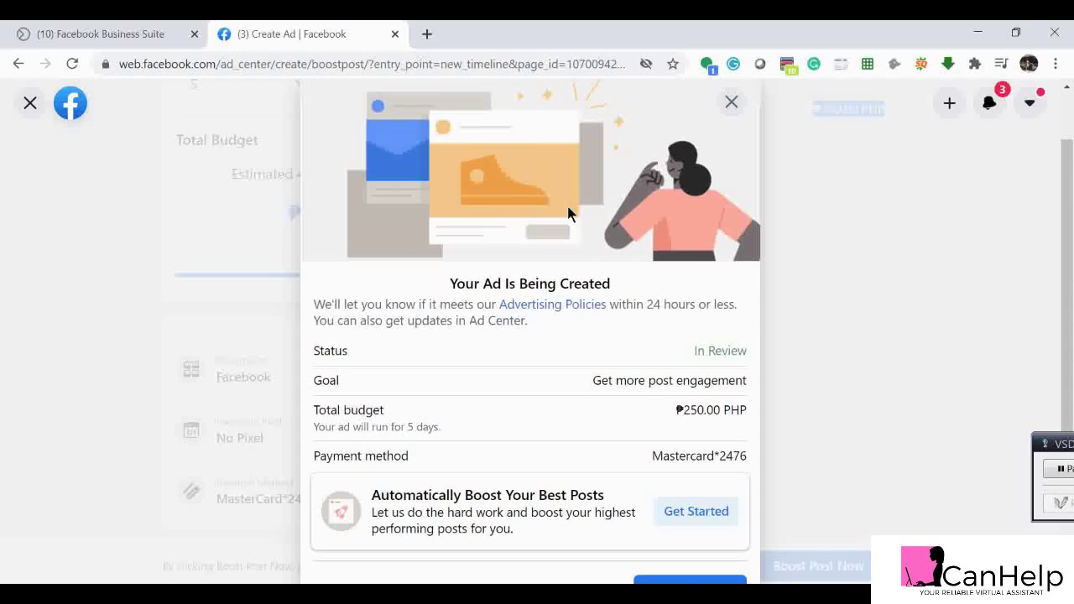
scroll(568, 213, "down", 2)
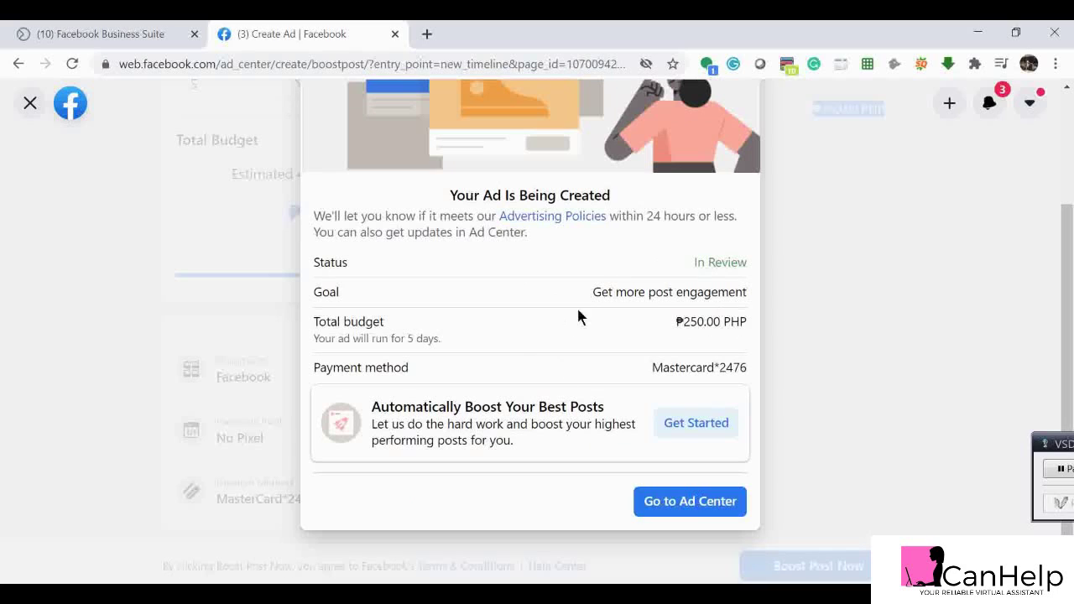
left_click(683, 501)
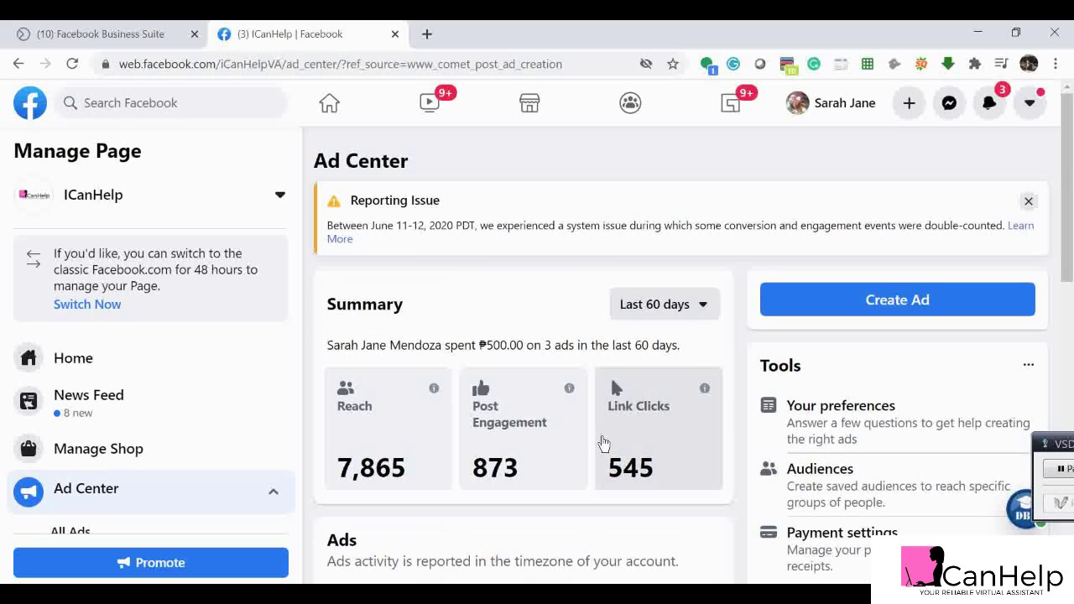
Step: Examine the Ad Center's list of ads, comparing the newly submitted boost with the completed message ads
scroll(599, 444, "down", 3)
scroll(599, 444, "up", 1)
scroll(492, 424, "down", 4)
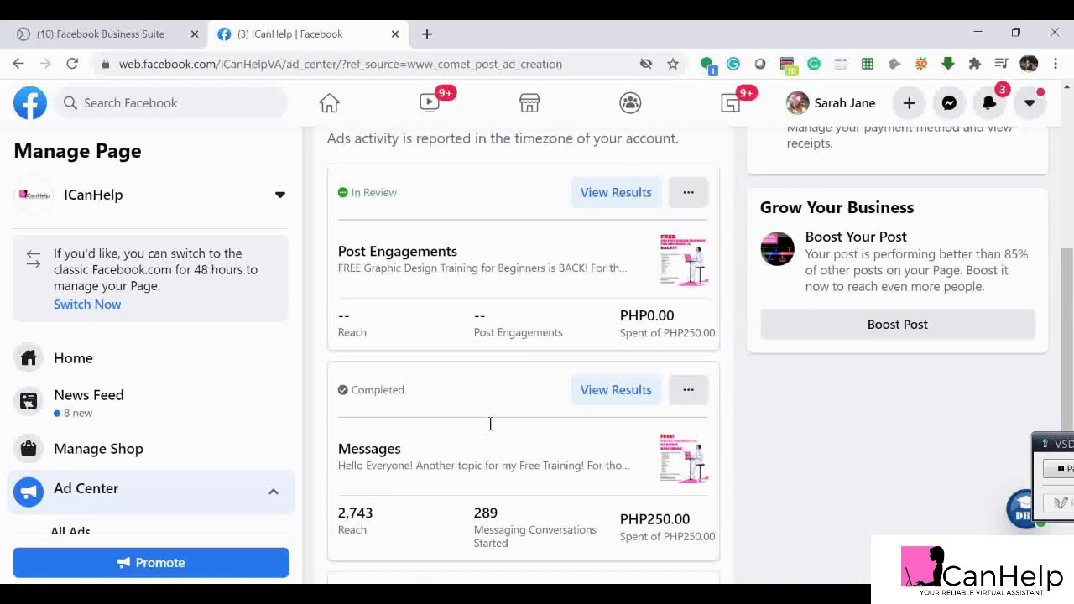
scroll(492, 430, "up", 3)
scroll(490, 431, "down", 4)
scroll(490, 430, "down", 1)
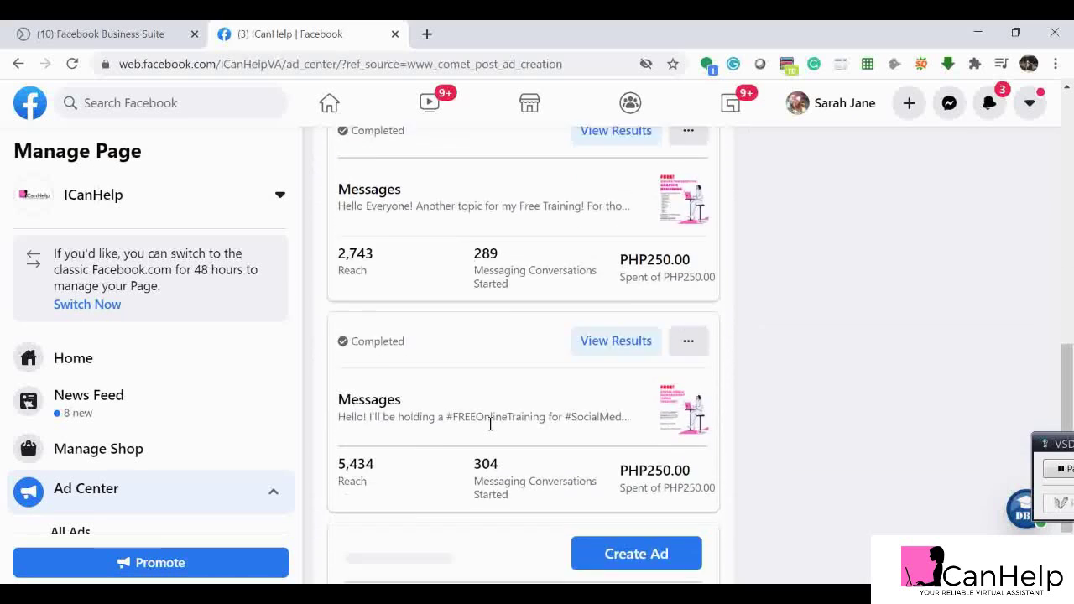
scroll(491, 427, "up", 3)
scroll(491, 428, "down", 1)
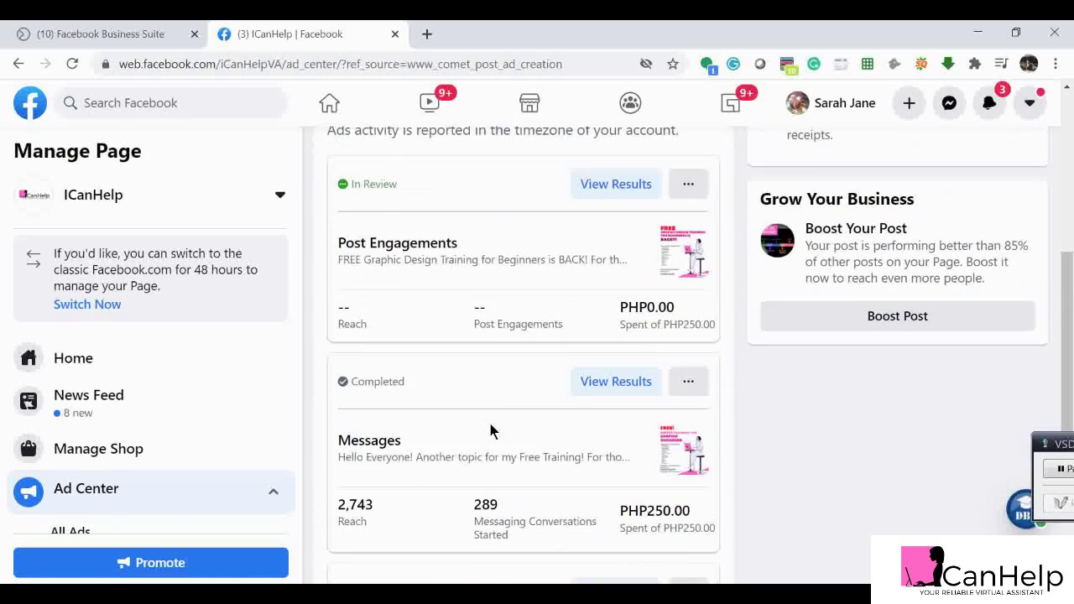
scroll(491, 430, "up", 2)
scroll(492, 427, "down", 3)
scroll(501, 509, "up", 6)
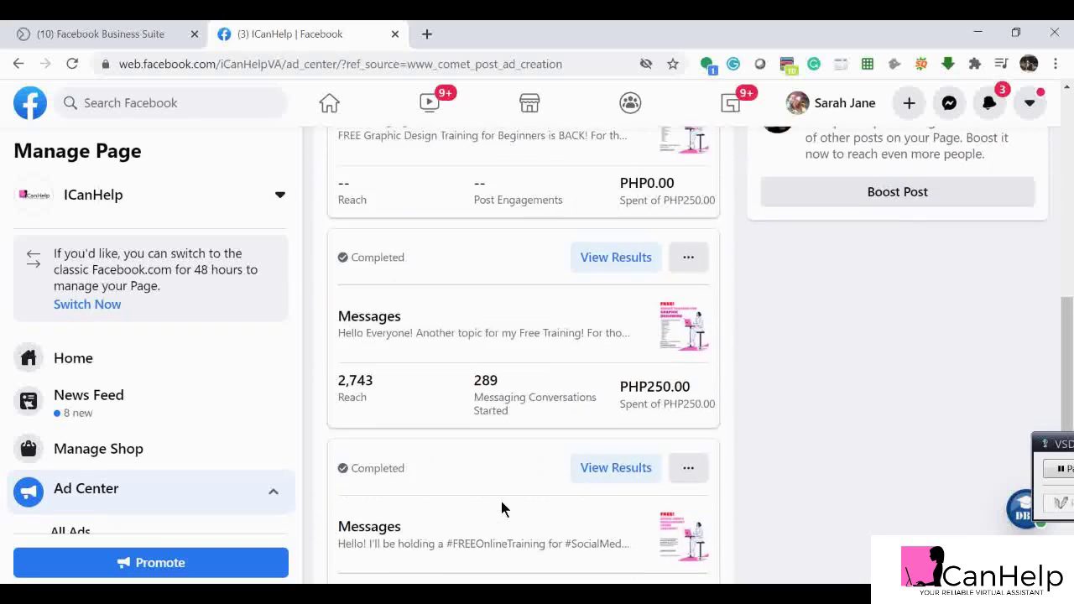
scroll(530, 352, "up", 1)
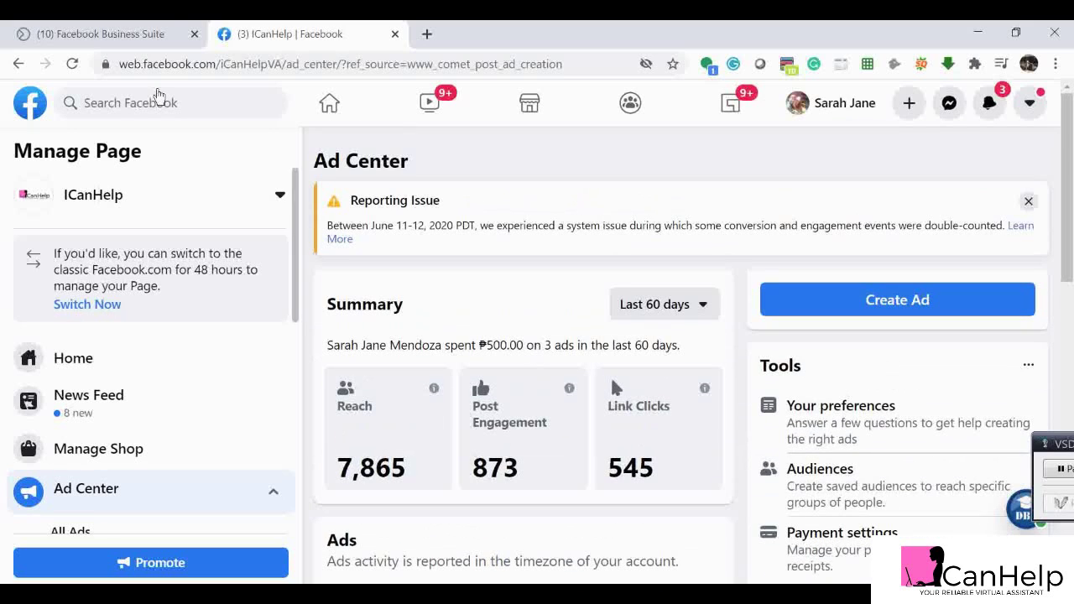
Step: View the list of managed pages in Facebook Business Suite and return to the ICanHelp page's Ad Center
left_click(140, 27)
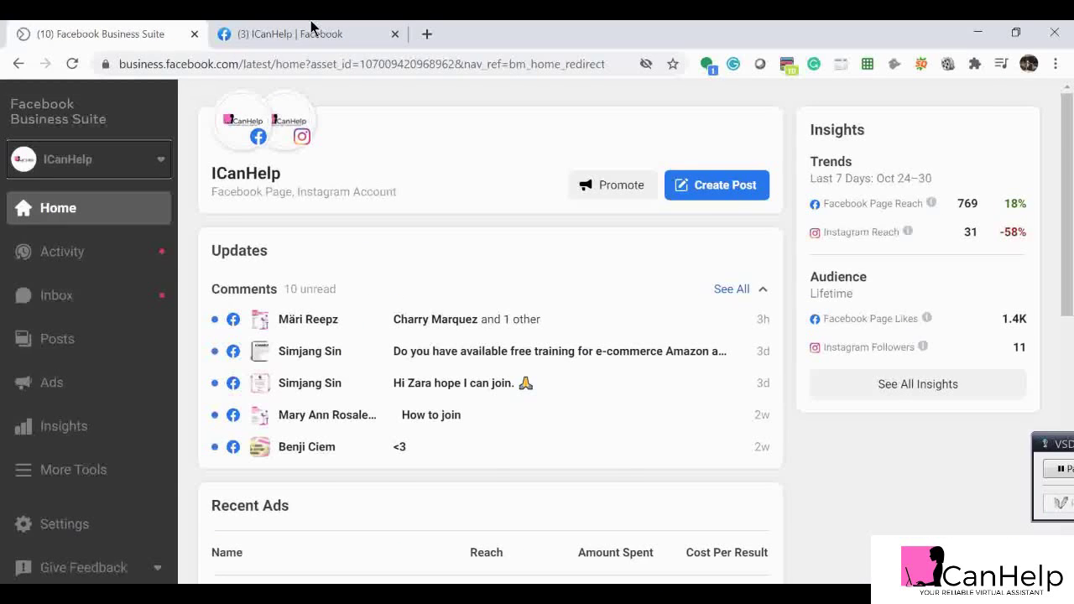
left_click(355, 25)
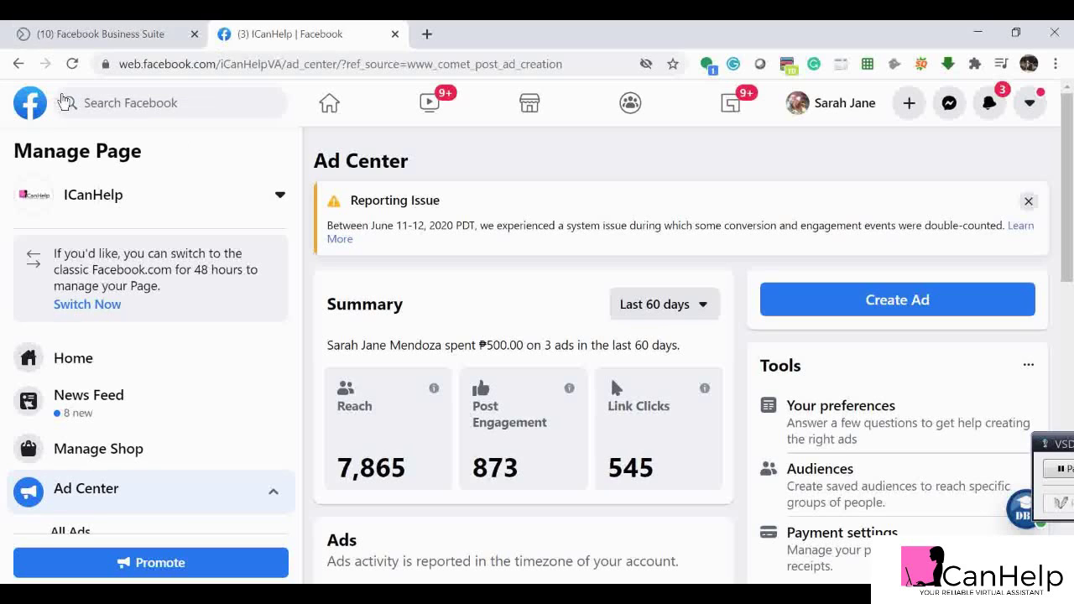
left_click(118, 27)
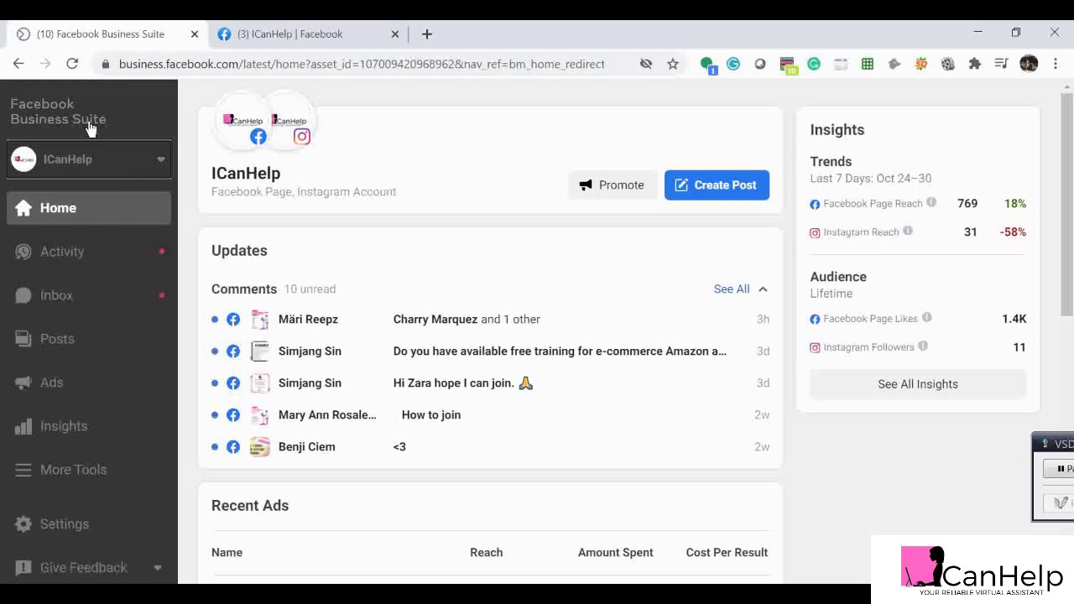
left_click(128, 164)
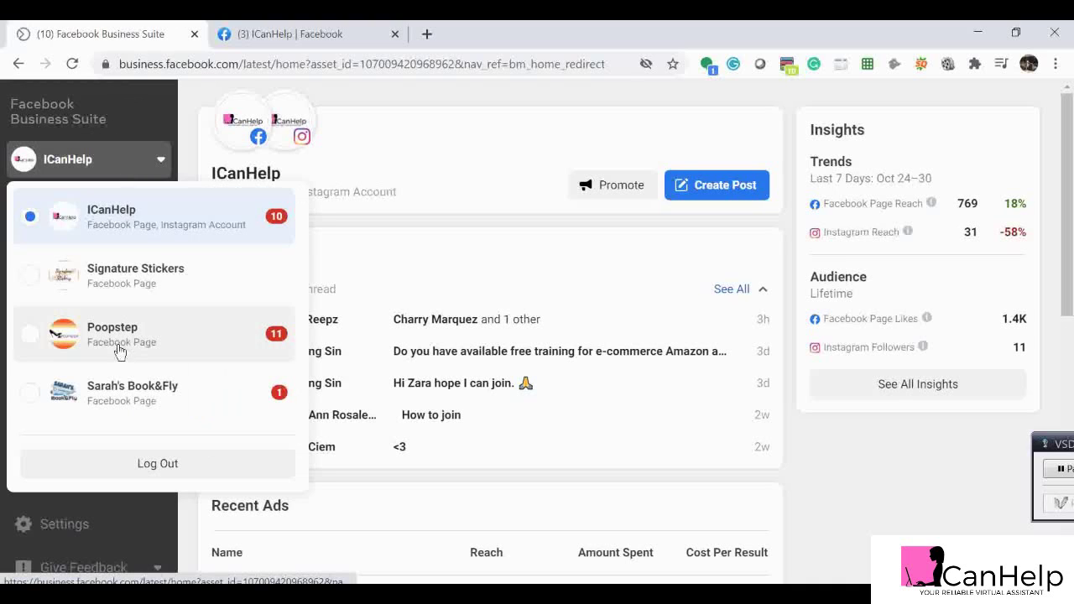
left_click(144, 163)
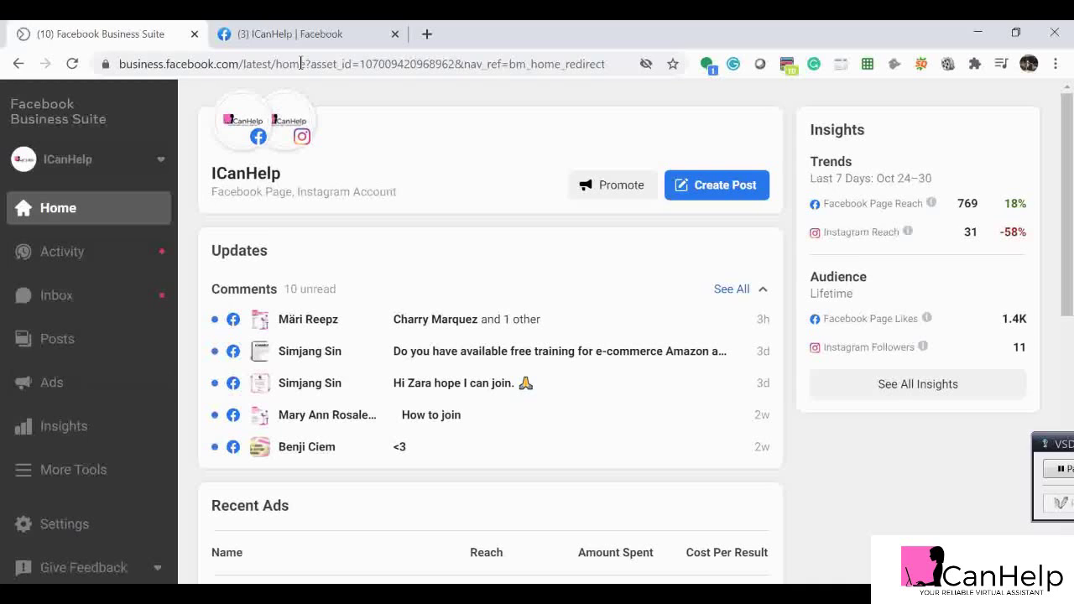
left_click(309, 30)
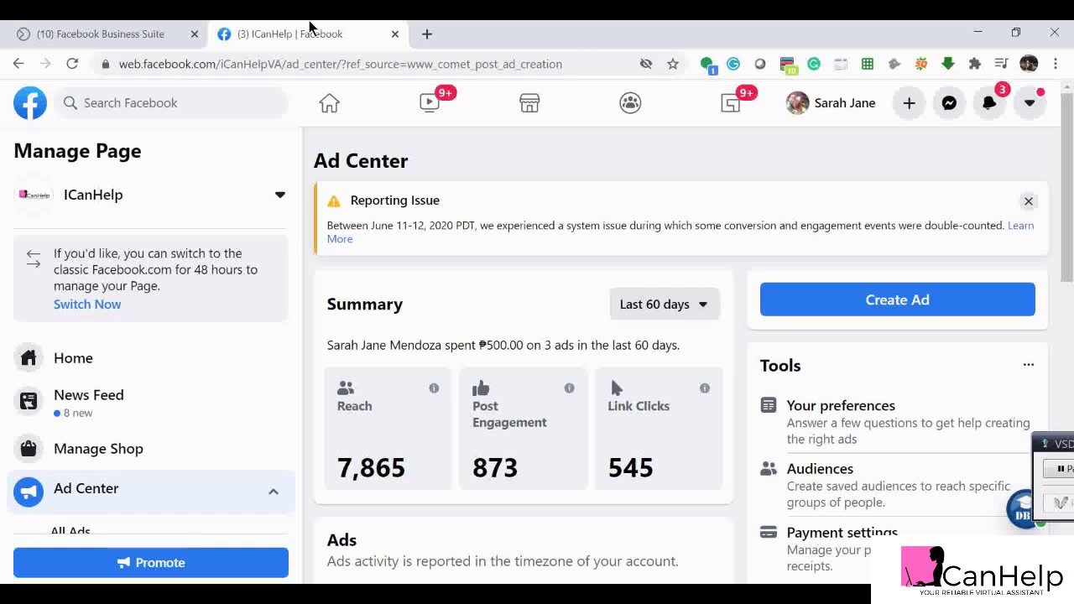